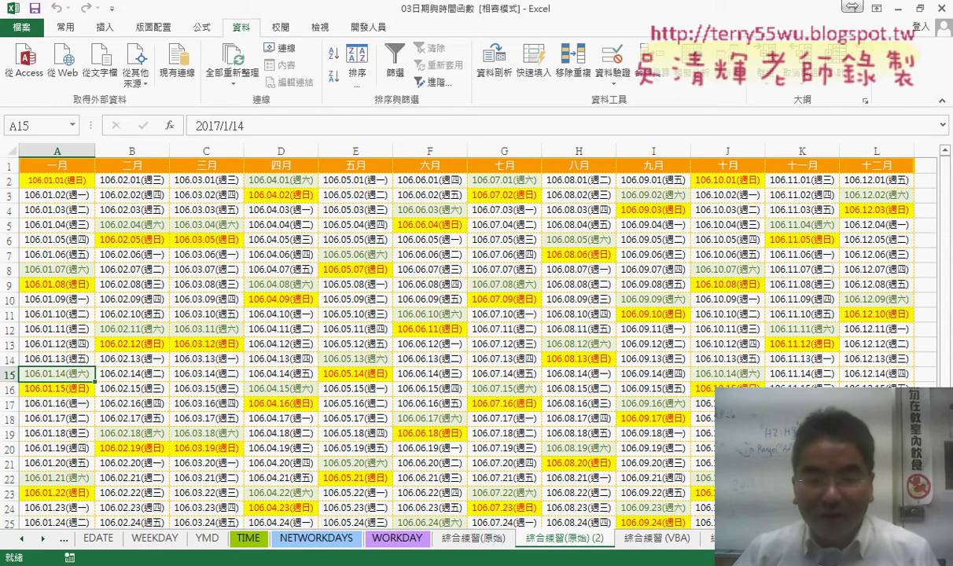
# - Run the blank-row insert macro, then the blank-row delete macro to reset the sheet
pyautogui.moveTo(157, 564)
pyautogui.click(251, 487)
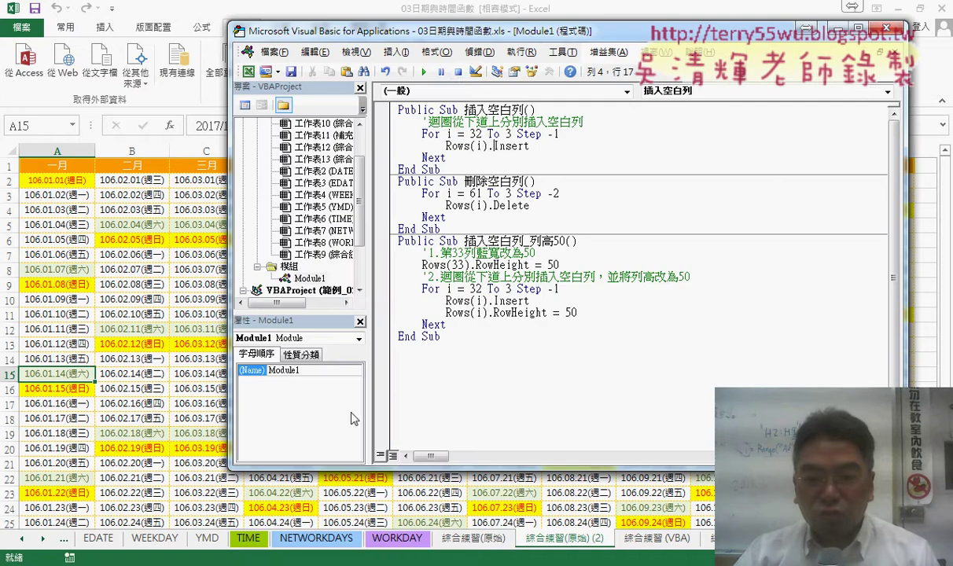
pyautogui.click(423, 70)
pyautogui.click(464, 205)
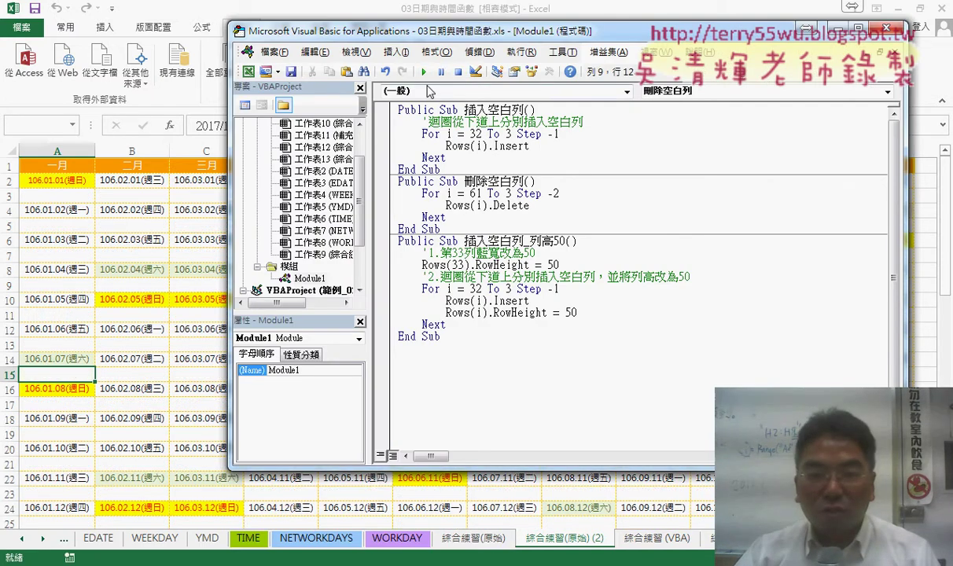
pyautogui.click(424, 71)
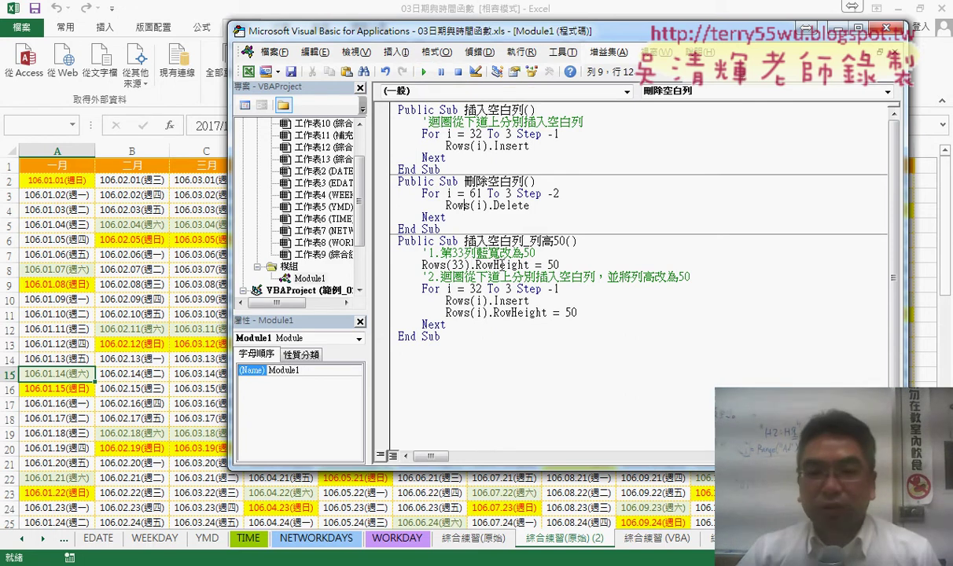
# - Manually set the height of empty row 33 below January 31 to 5
pyautogui.doubleClick(553, 264)
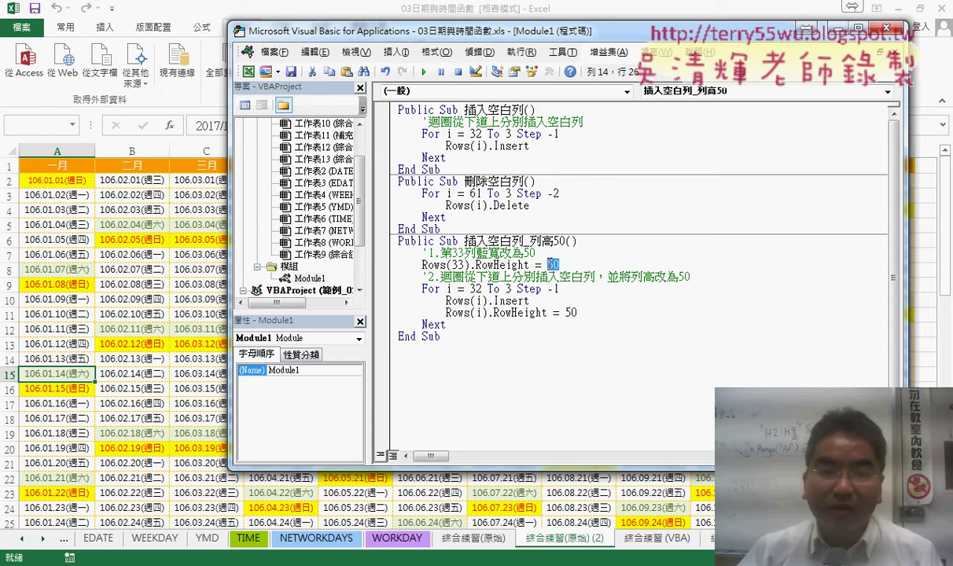
pyautogui.click(116, 385)
pyautogui.scroll(-3, 118, 387)
pyautogui.scroll(-5, 121, 385)
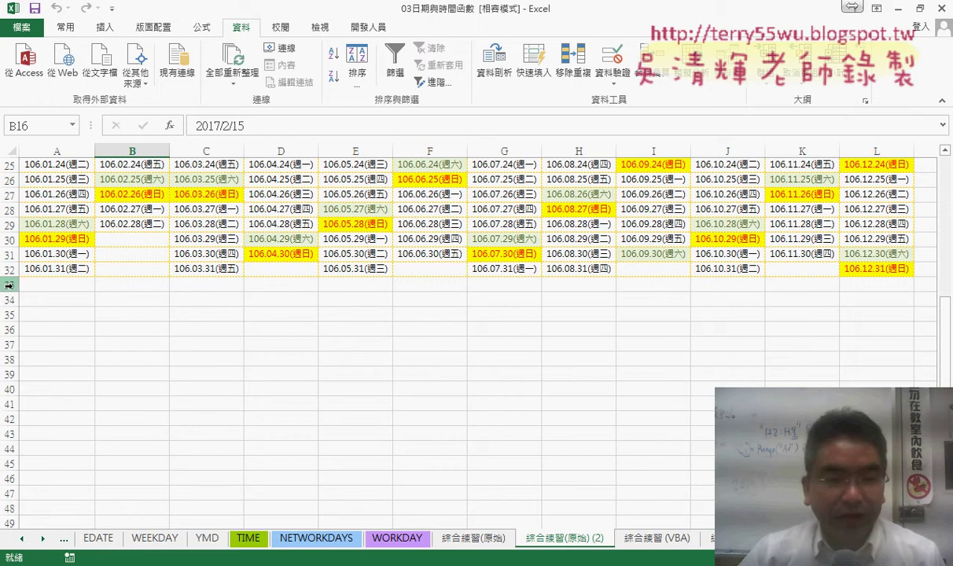
pyautogui.click(48, 268)
pyautogui.press('Down')
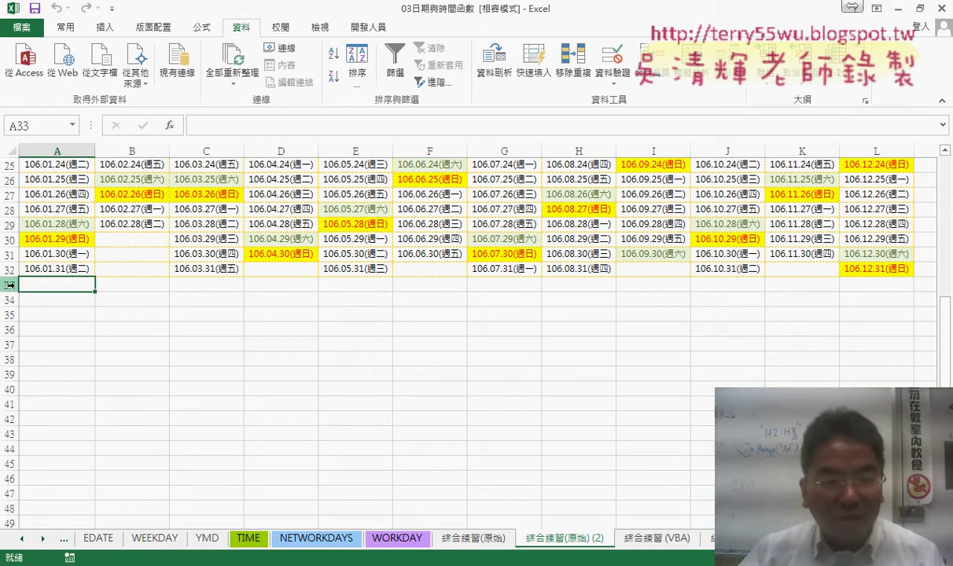
pyautogui.click(9, 285)
pyautogui.rightClick(61, 283)
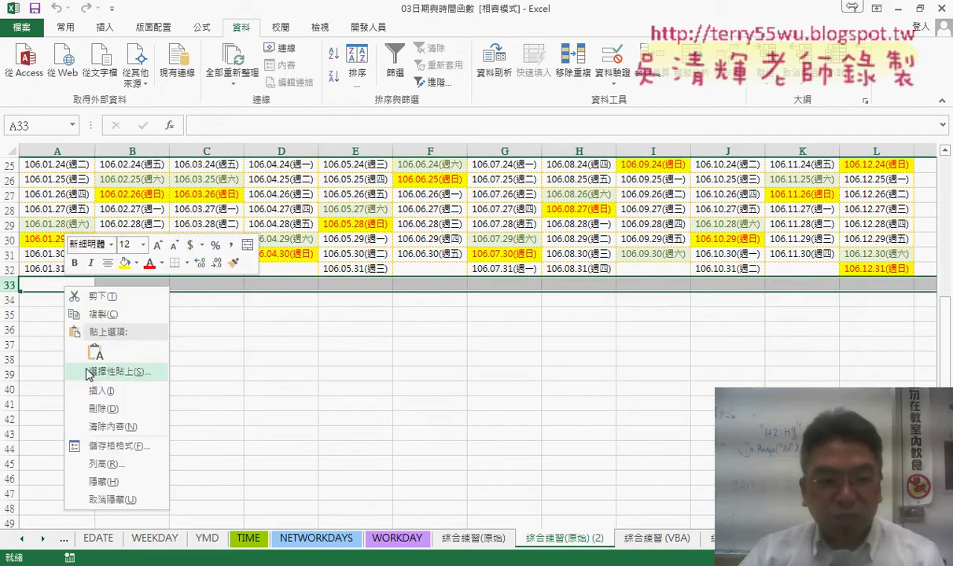
pyautogui.click(114, 466)
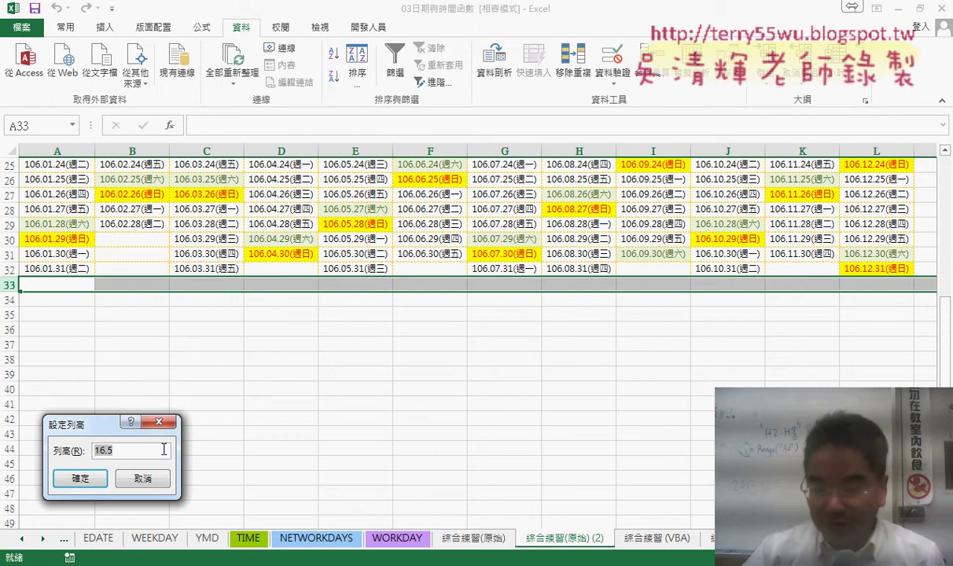
pyautogui.write('50')
pyautogui.press('Return')
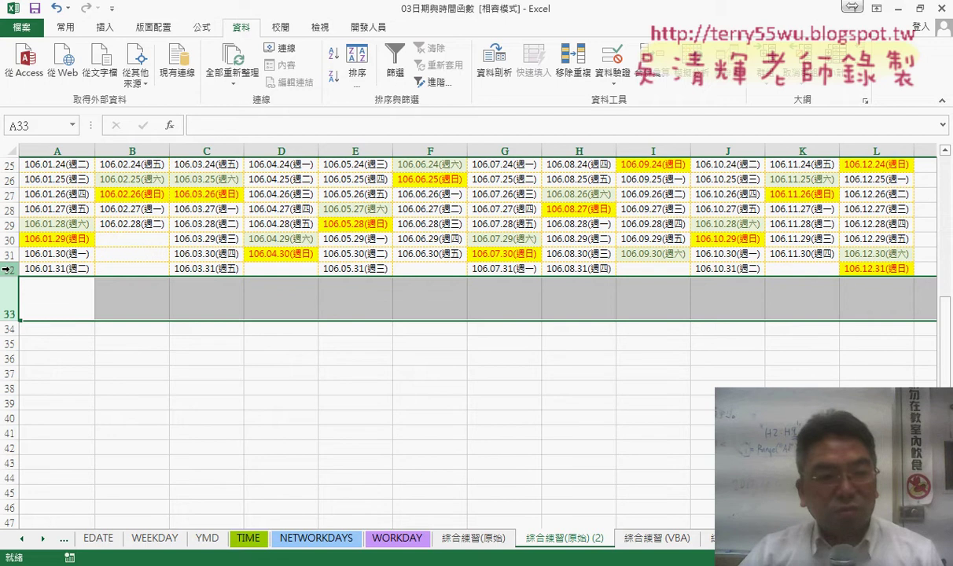
# - Insert a blank row above the January 31 row and give it height 50
pyautogui.click(6, 269)
pyautogui.rightClick(27, 270)
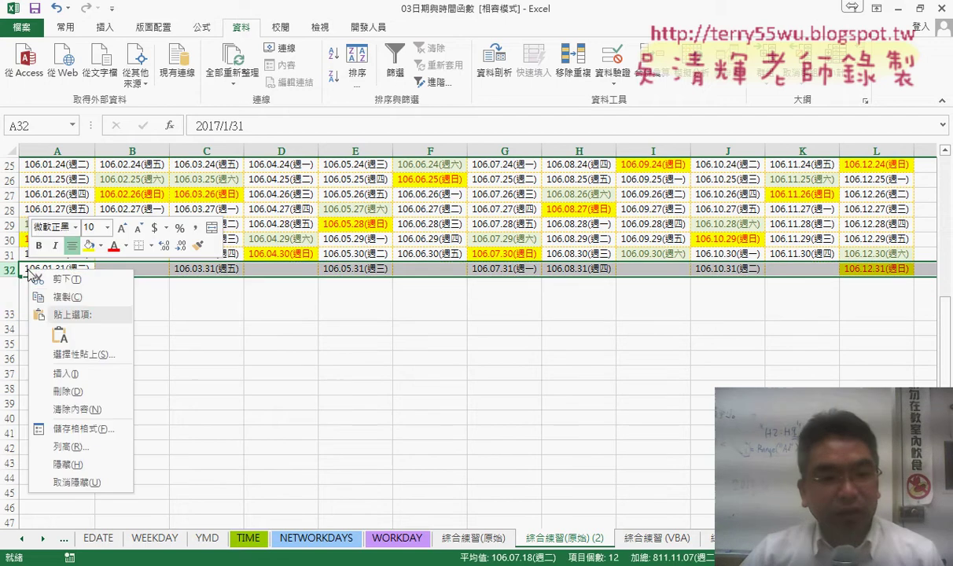
pyautogui.click(71, 384)
pyautogui.rightClick(67, 270)
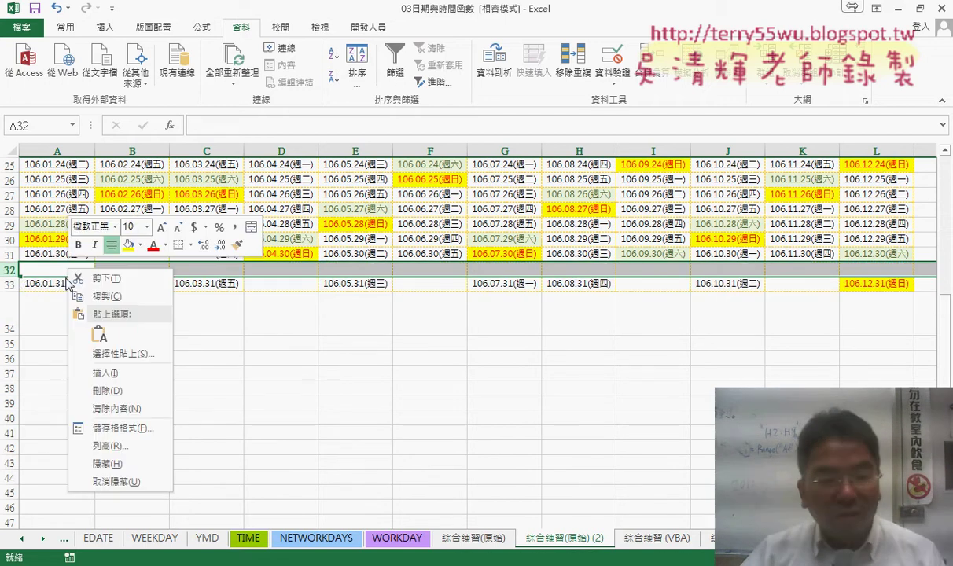
pyautogui.click(110, 446)
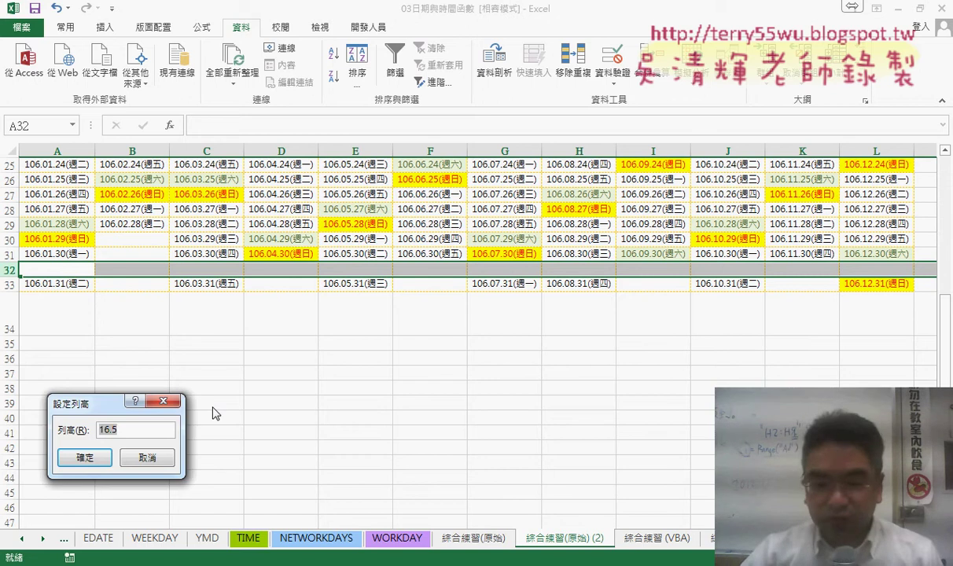
pyautogui.write('50')
pyautogui.press('Return')
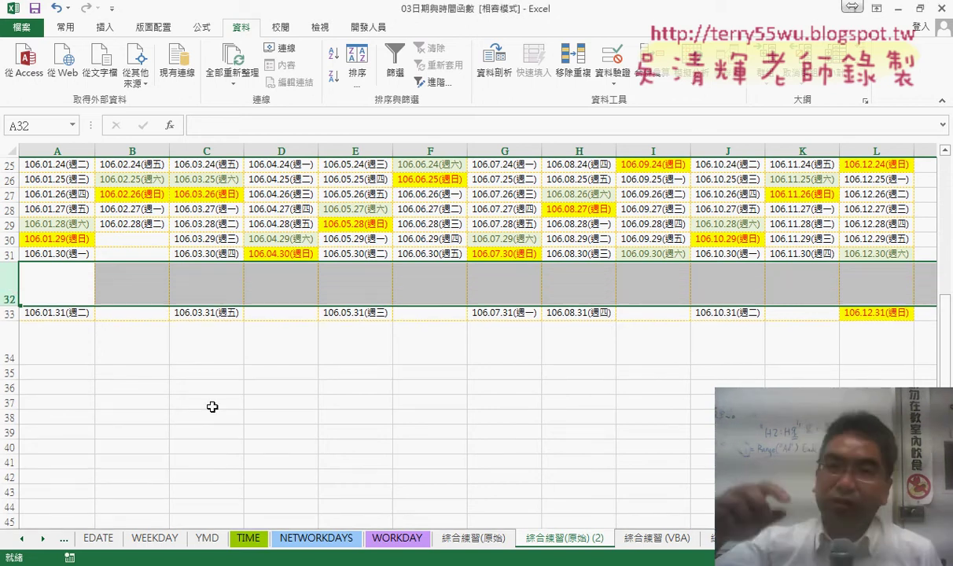
# - Undo the test changes: the blank row, its height, and row 33's height
pyautogui.click(11, 253)
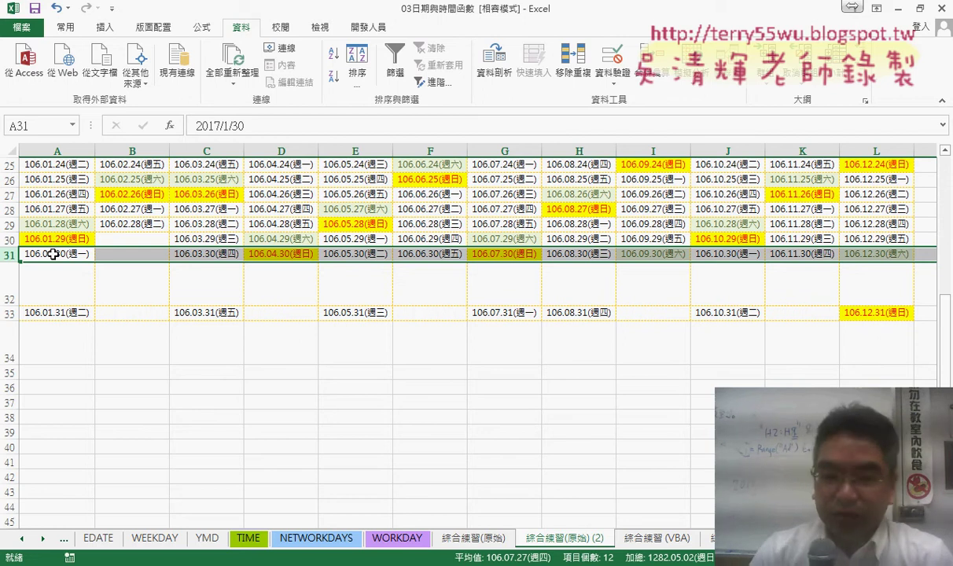
pyautogui.press('Down')
pyautogui.hotkey('ctrl', '-')
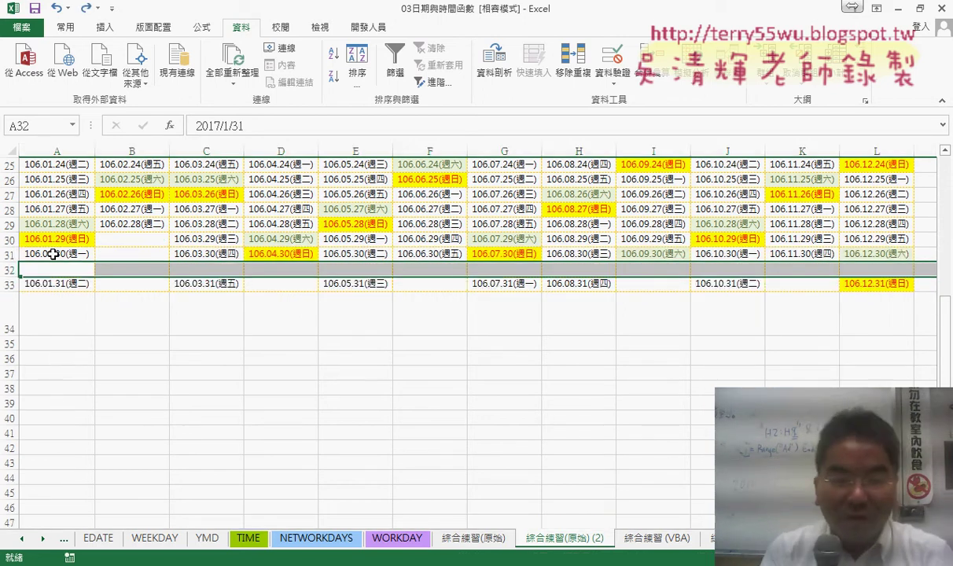
pyautogui.press('Down')
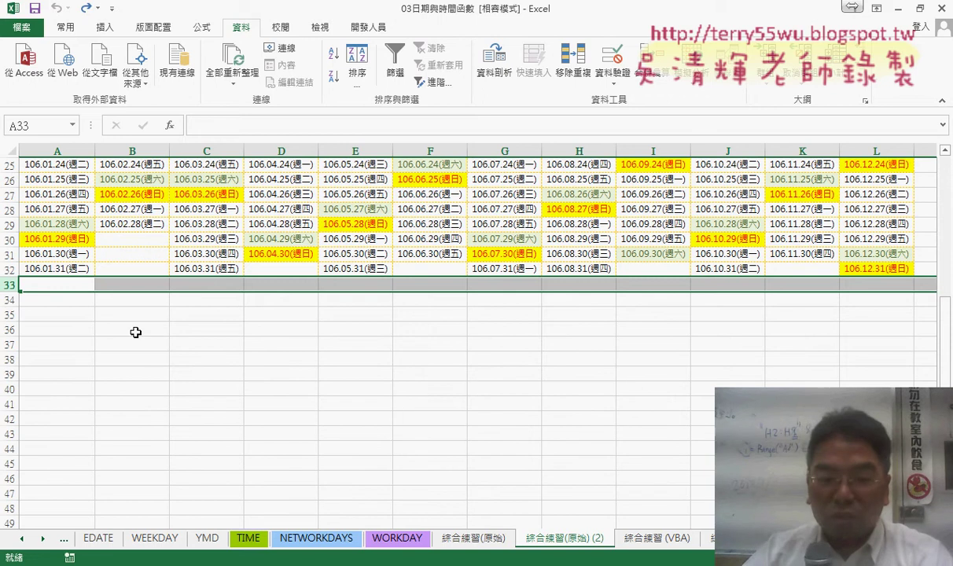
# - Review the first blank-row insert macro and the row-height-50 macro in the code editor
pyautogui.moveTo(259, 562)
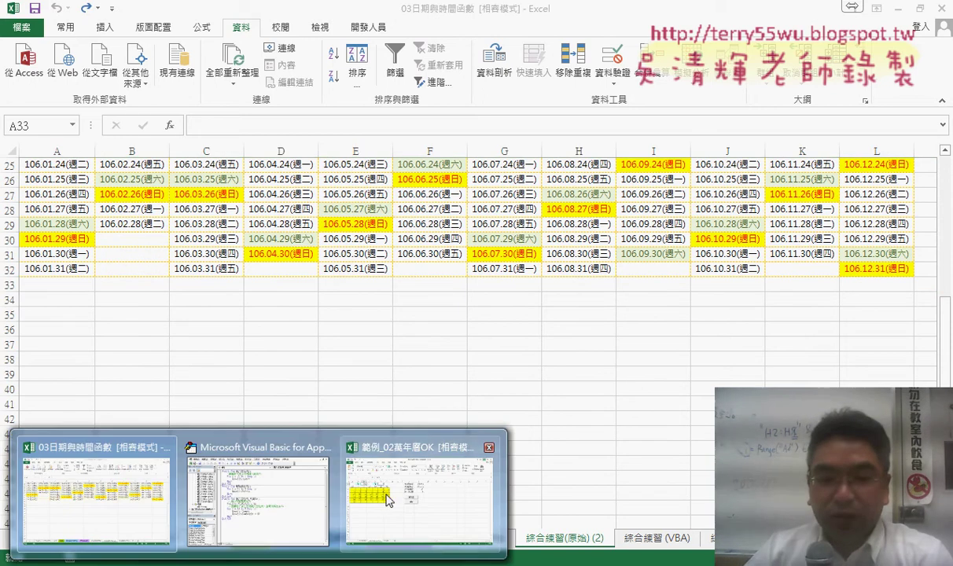
pyautogui.click(275, 503)
pyautogui.click(580, 253)
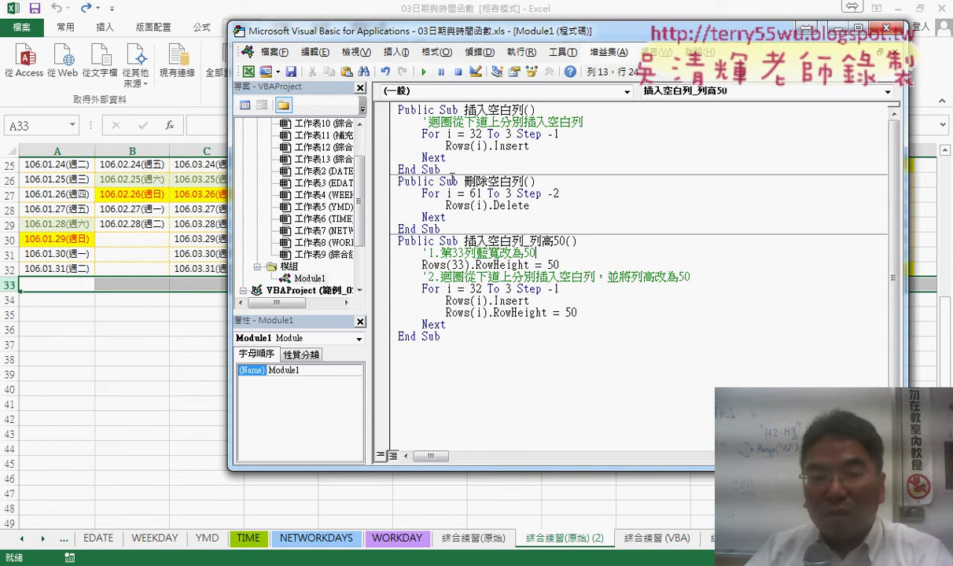
pyautogui.moveTo(452, 174); pyautogui.dragTo(377, 106)
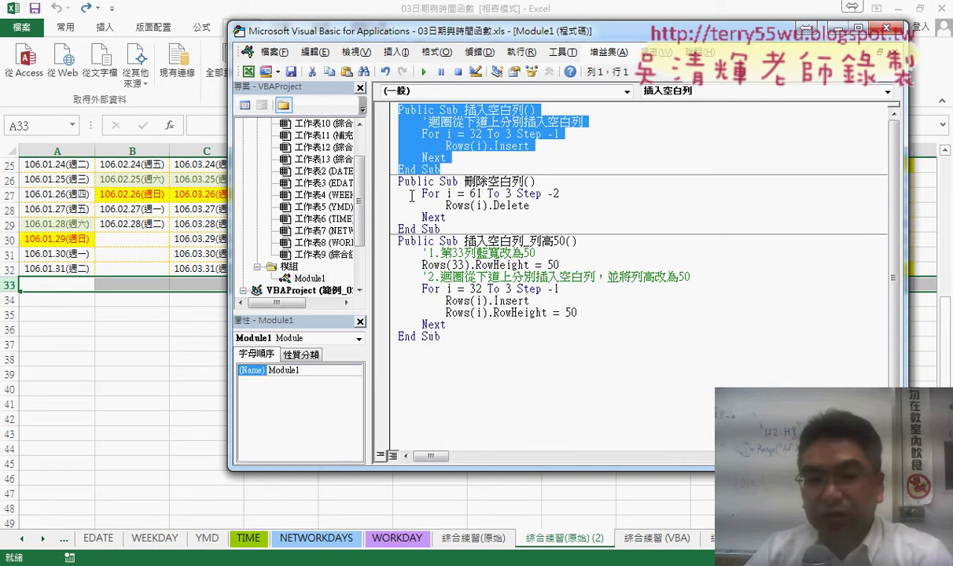
pyautogui.moveTo(445, 336); pyautogui.dragTo(383, 238)
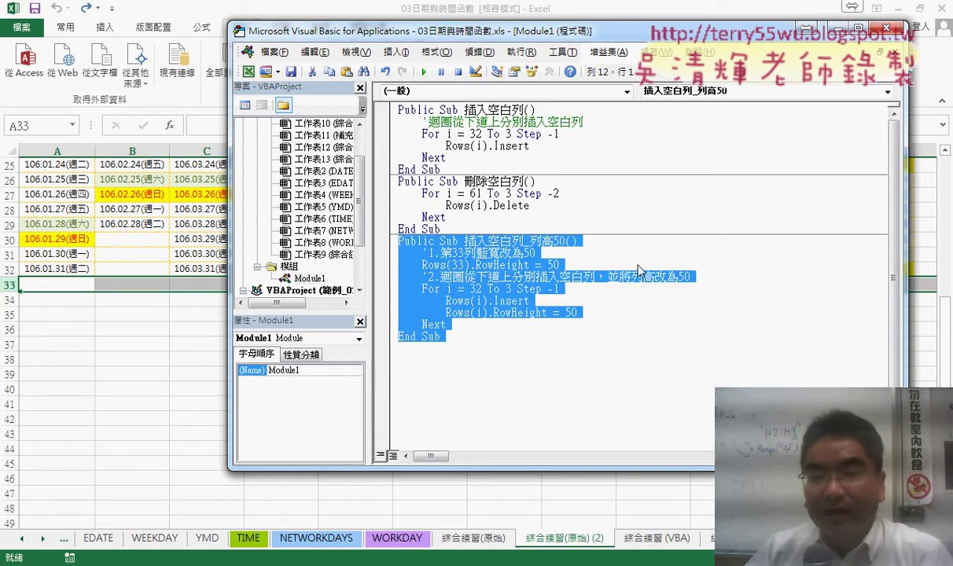
pyautogui.click(578, 241)
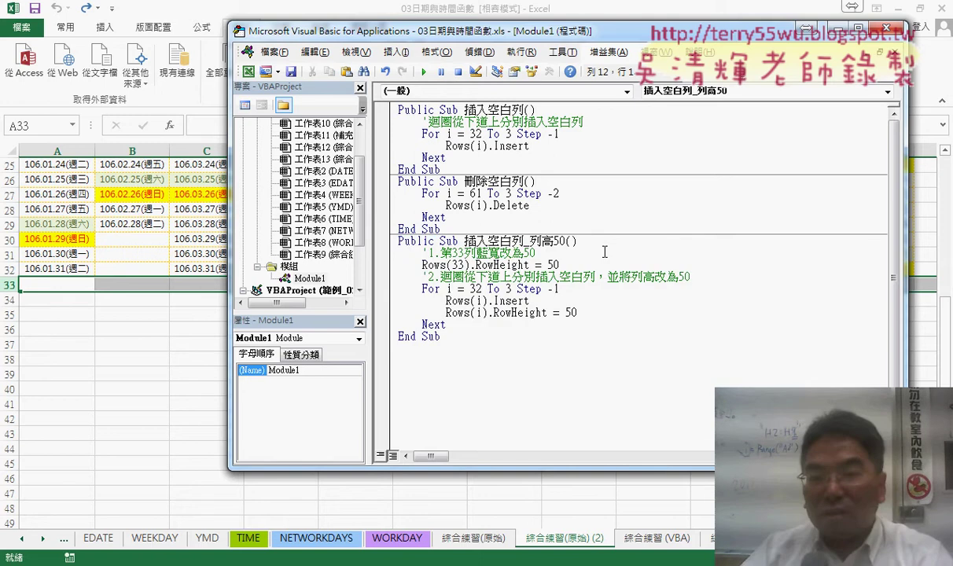
# - Try - and & as the macro name separator before settling on 插入空白列_列高50
pyautogui.moveTo(566, 240); pyautogui.dragTo(524, 240)
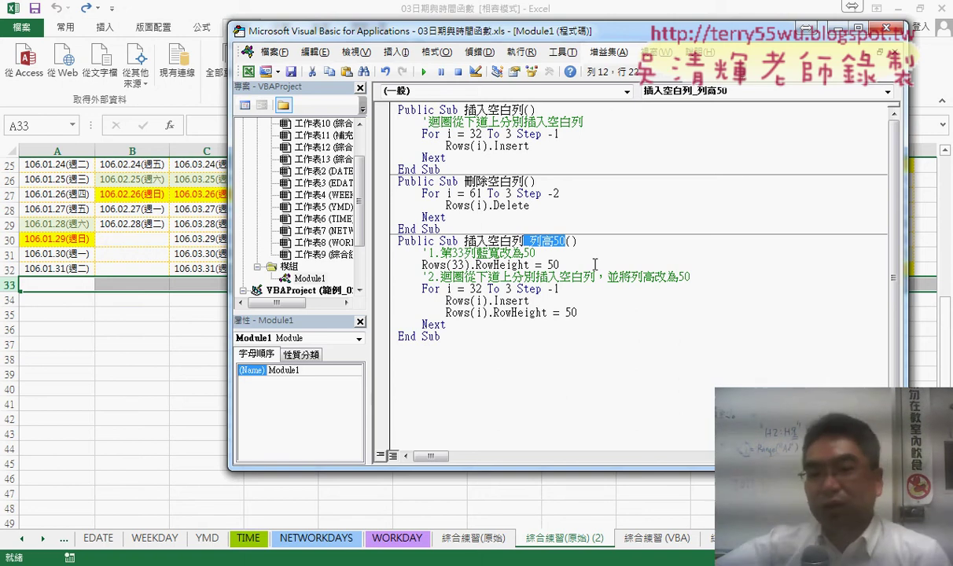
pyautogui.press('Left')
pyautogui.press('Left')
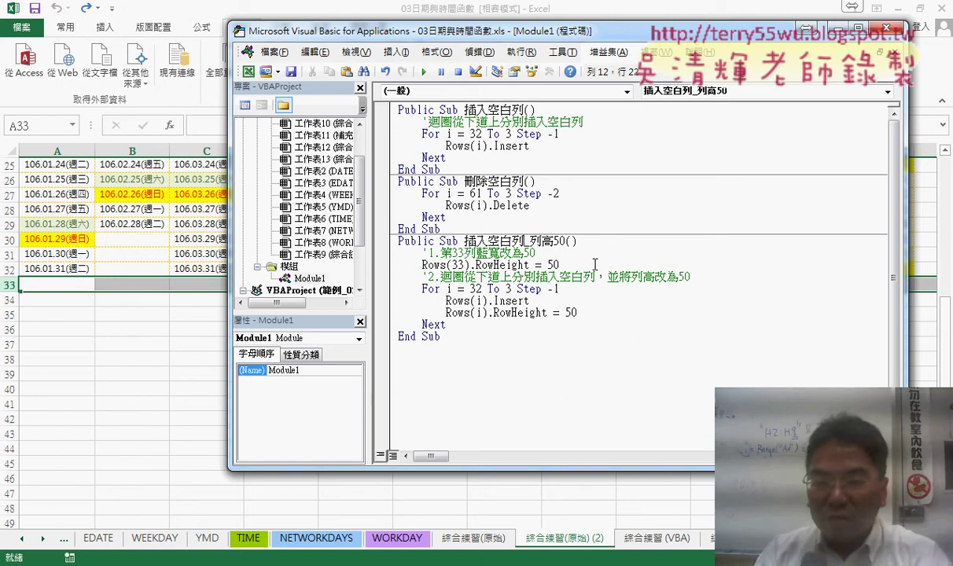
pyautogui.press('Delete')
pyautogui.write('-')
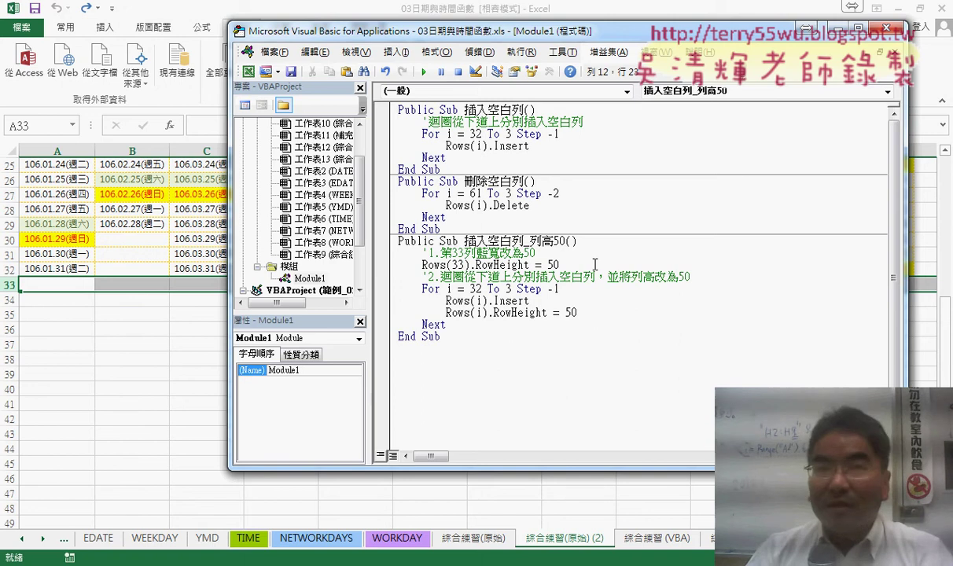
pyautogui.press('BackSpace')
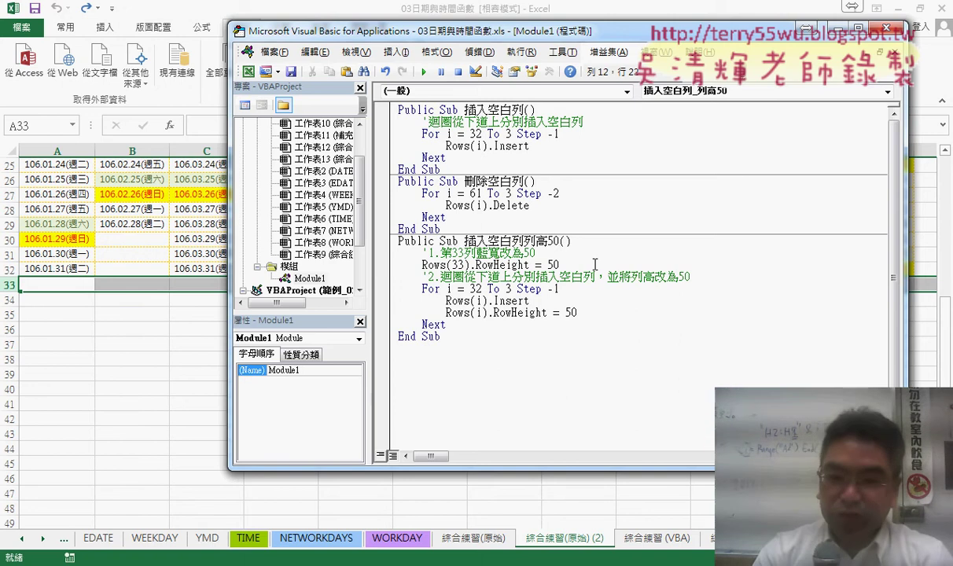
pyautogui.write('&')
pyautogui.press('BackSpace')
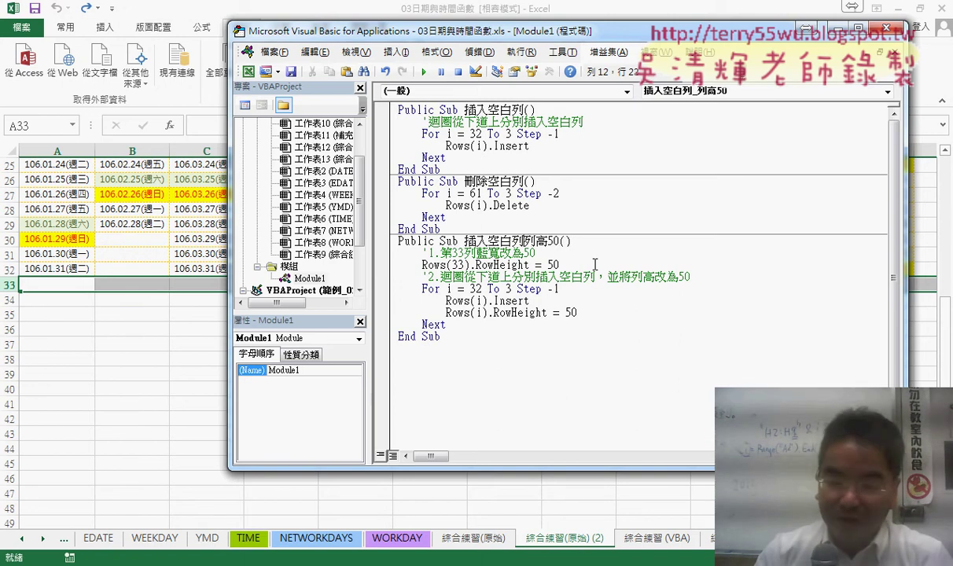
pyautogui.write('_')
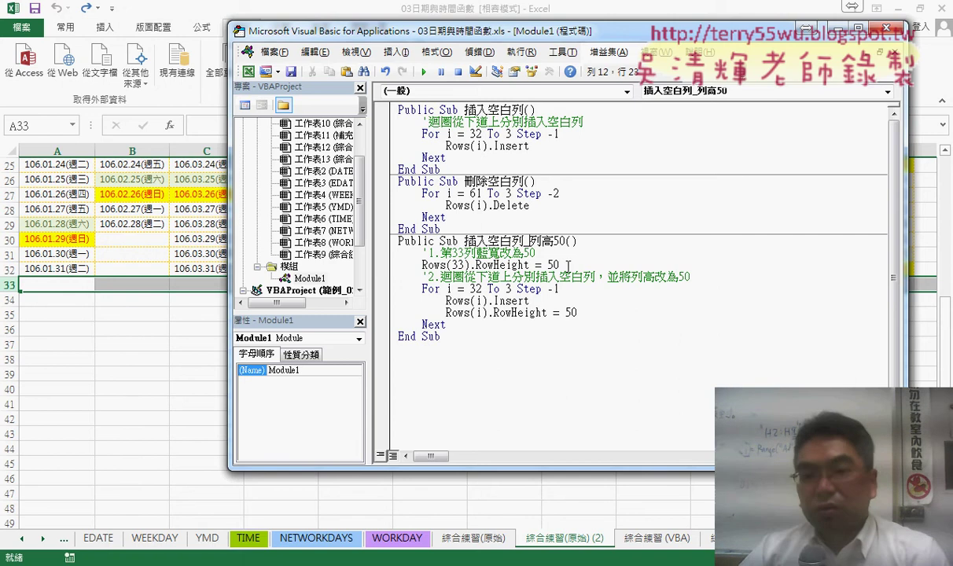
# - Rewrite line 14 as Rows(33).RowHeight = 50, using IntelliSense for RowHeight
pyautogui.click(559, 265)
pyautogui.hotkey('shift', 'Left')
pyautogui.hotkey('shift', 'Left')
pyautogui.hotkey('shift', 'Left')
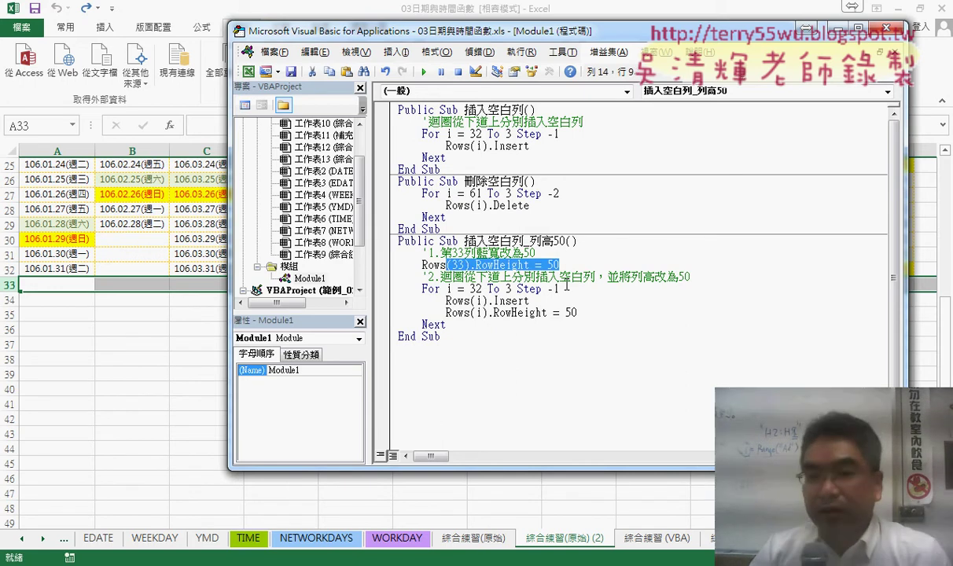
pyautogui.write('.')
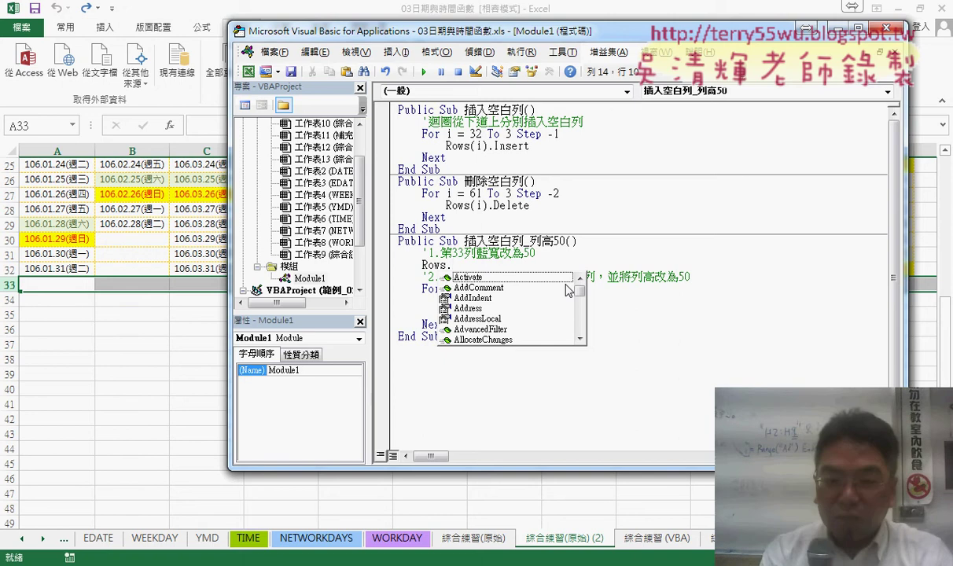
pyautogui.write('row')
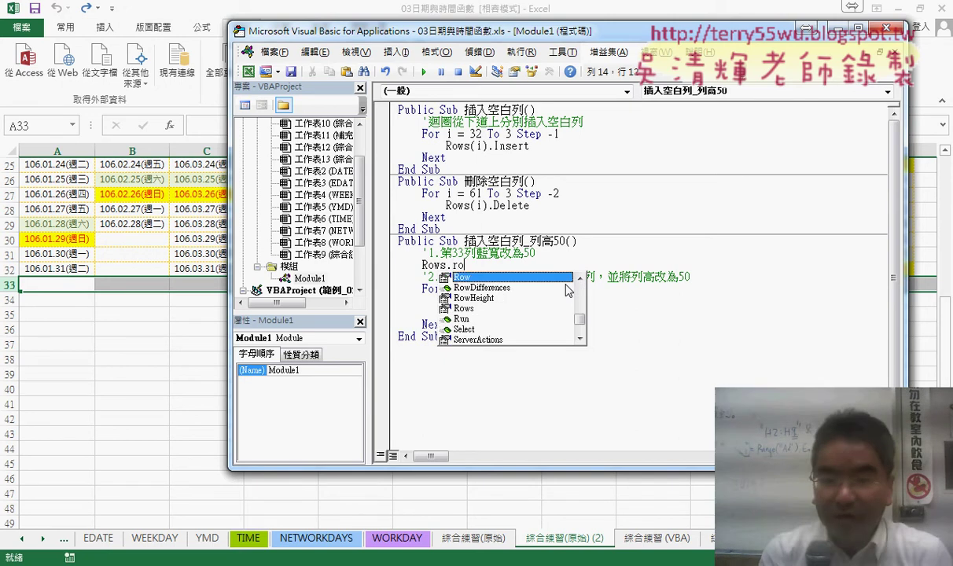
pyautogui.press('Down')
pyautogui.press('Down')
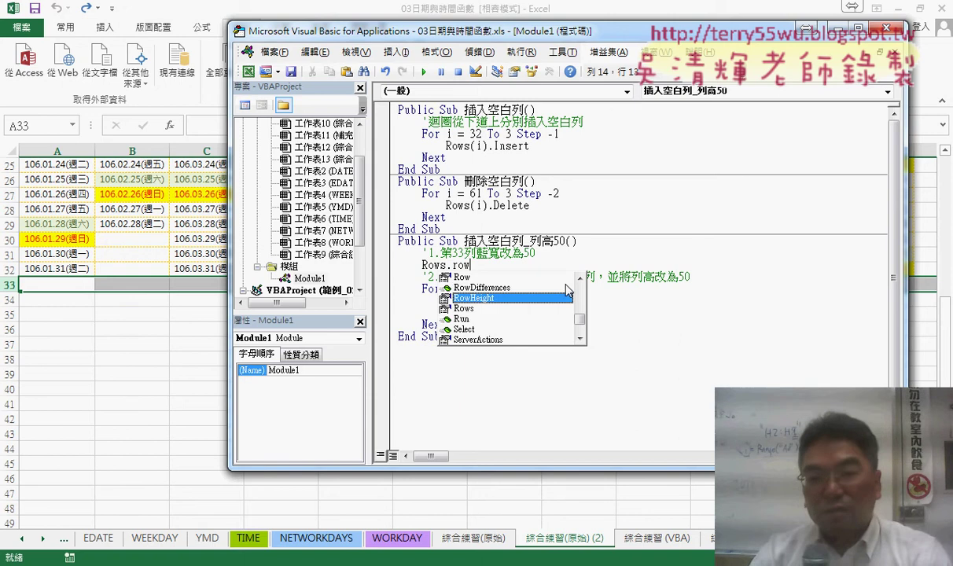
pyautogui.press('Tab')
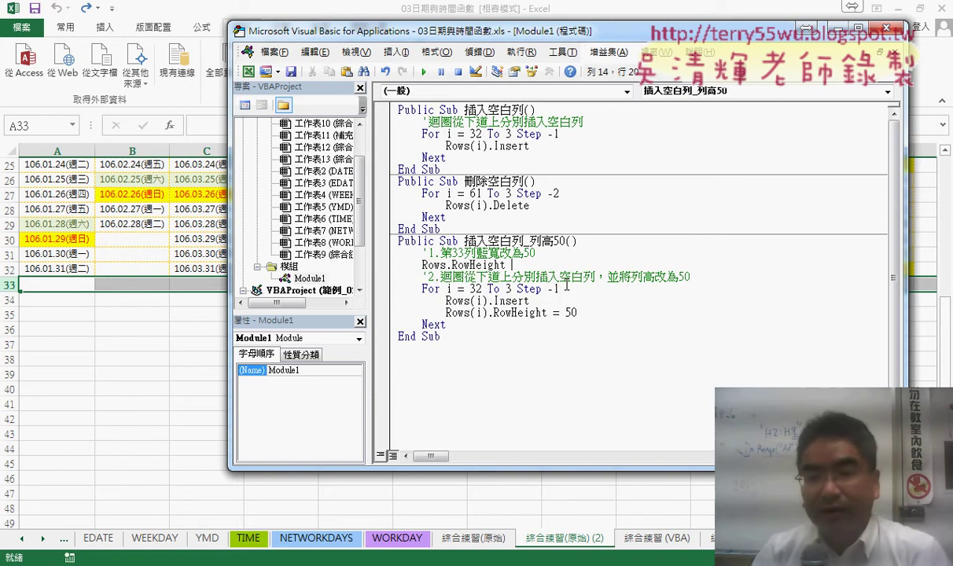
pyautogui.press('Left')
pyautogui.press('Left')
pyautogui.press('Left')
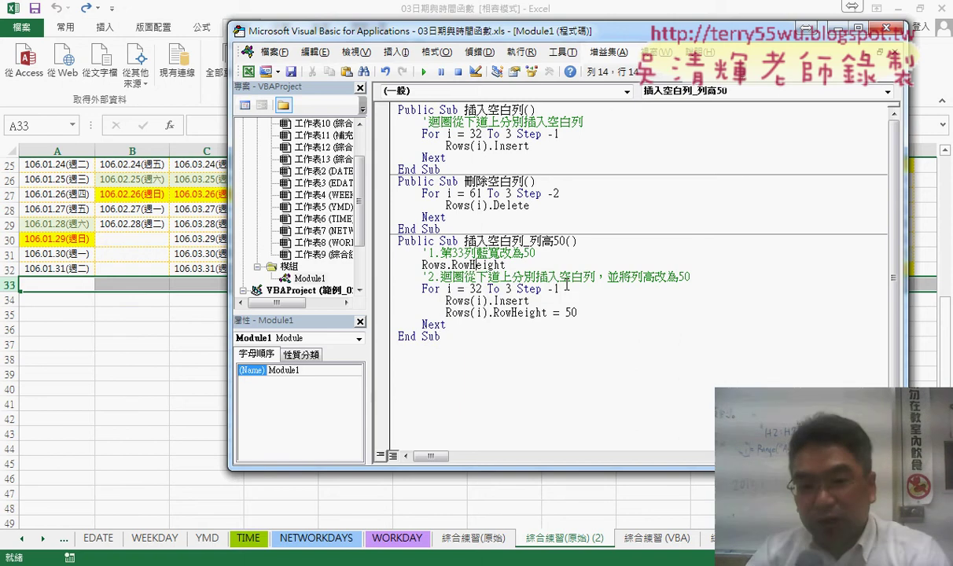
pyautogui.press('Left')
pyautogui.press('Left')
pyautogui.press('Left')
pyautogui.write('(')
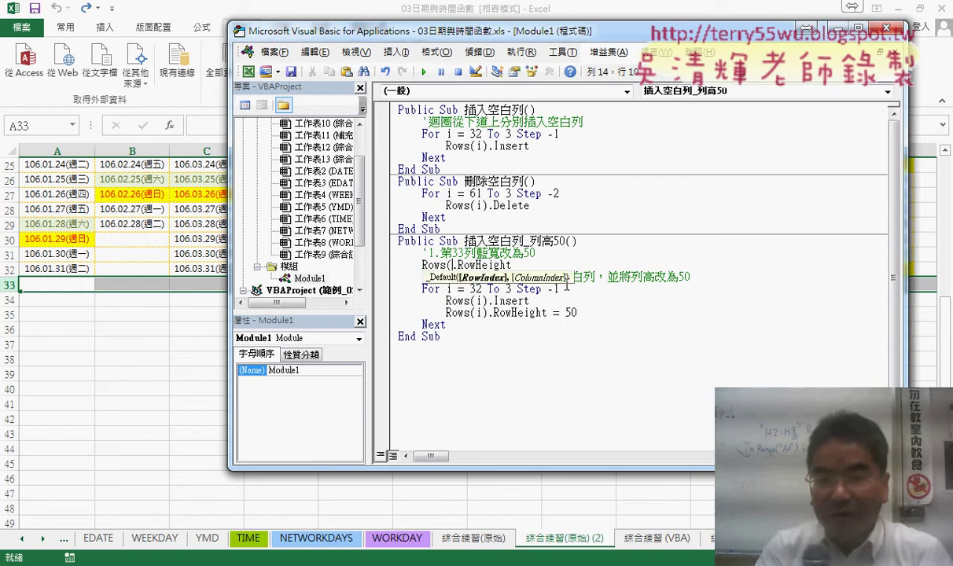
pyautogui.write(')')
pyautogui.write('33')
pyautogui.press('End')
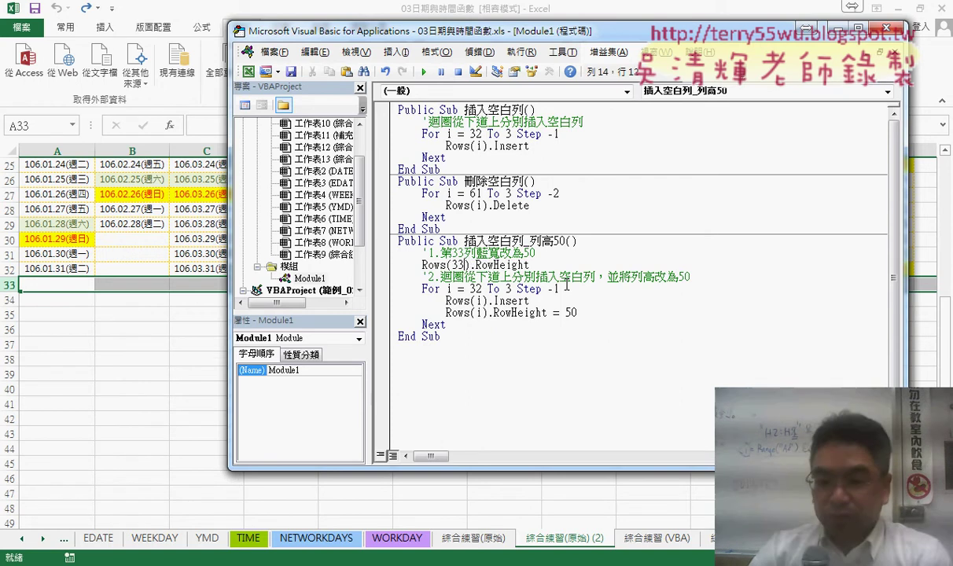
pyautogui.write('=')
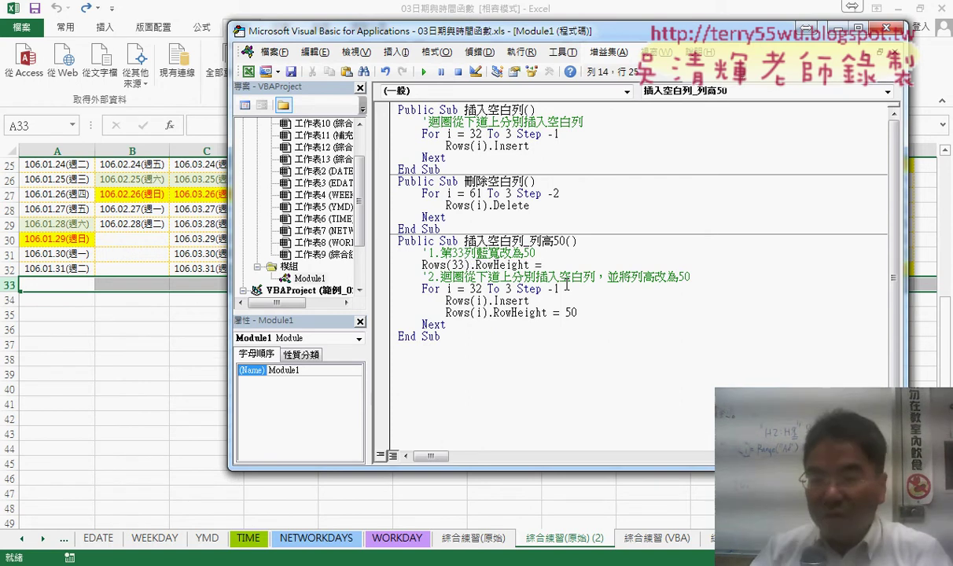
pyautogui.write('50')
pyautogui.click(568, 362)
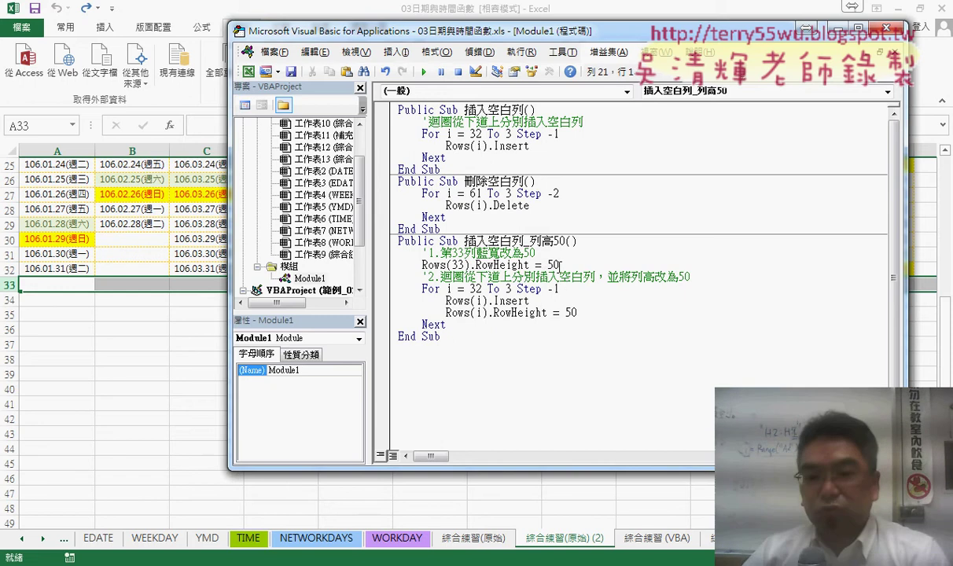
pyautogui.moveTo(534, 252); pyautogui.dragTo(401, 252)
pyautogui.moveTo(560, 264); pyautogui.dragTo(421, 277)
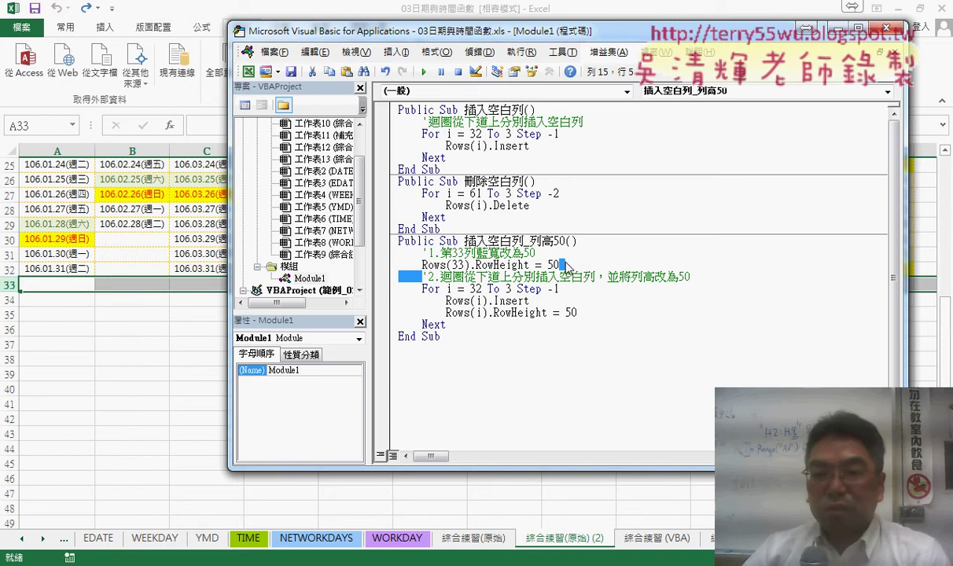
pyautogui.press('Right')
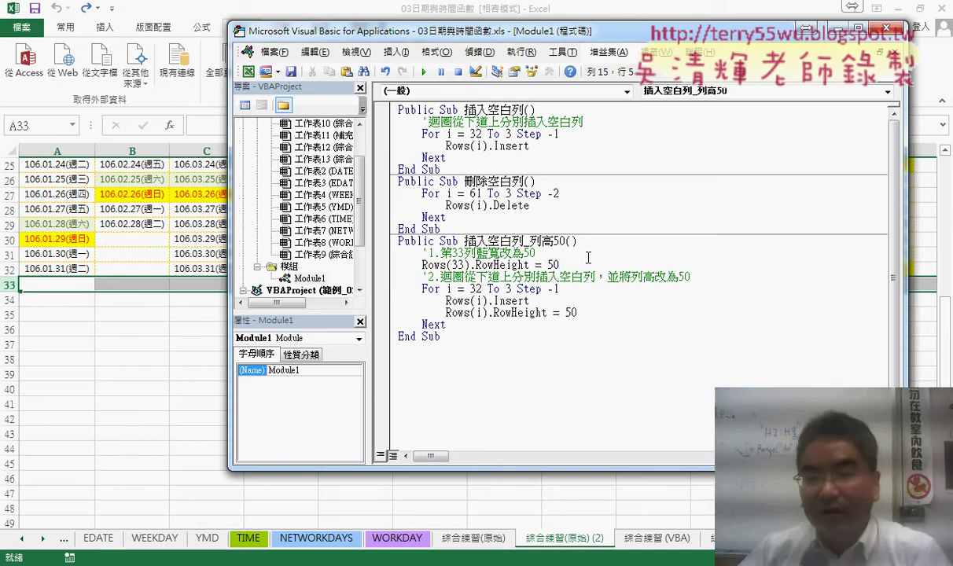
pyautogui.moveTo(470, 265); pyautogui.dragTo(446, 265)
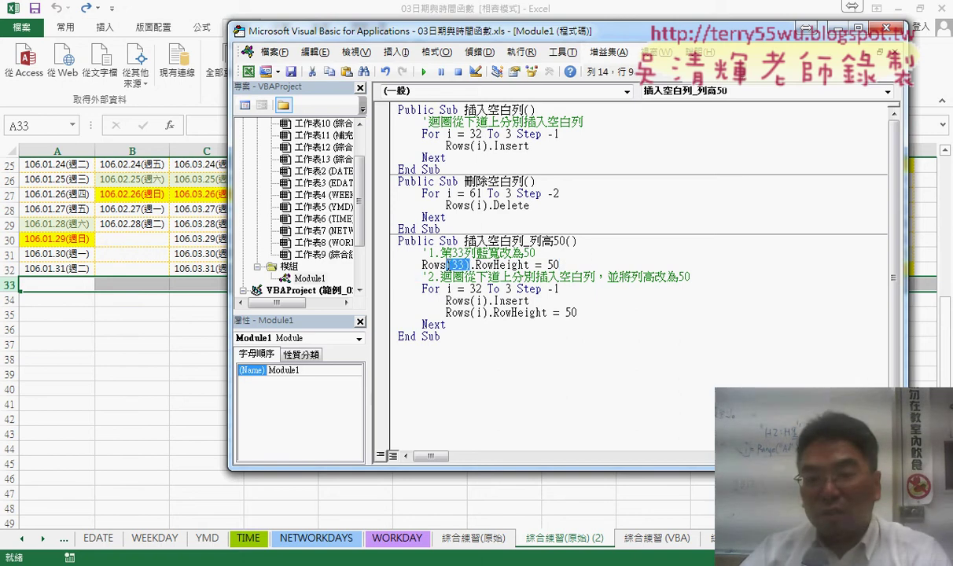
pyautogui.press('Delete')
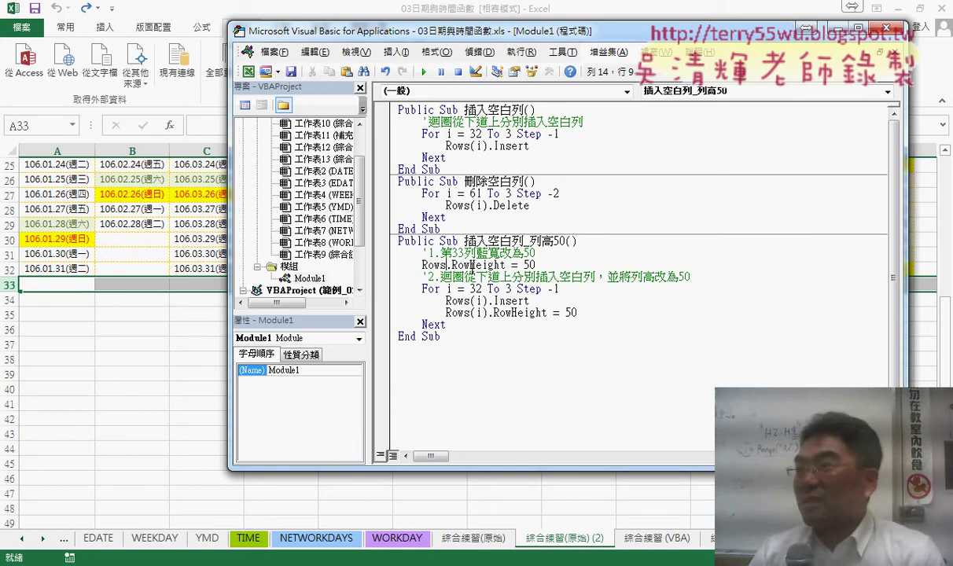
pyautogui.write('(33)')
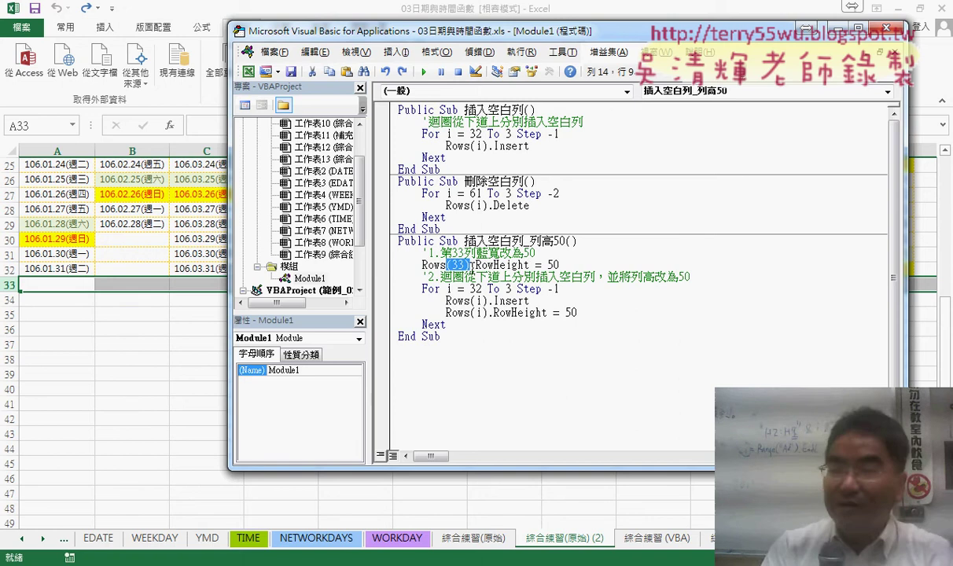
pyautogui.moveTo(447, 264); pyautogui.dragTo(469, 265)
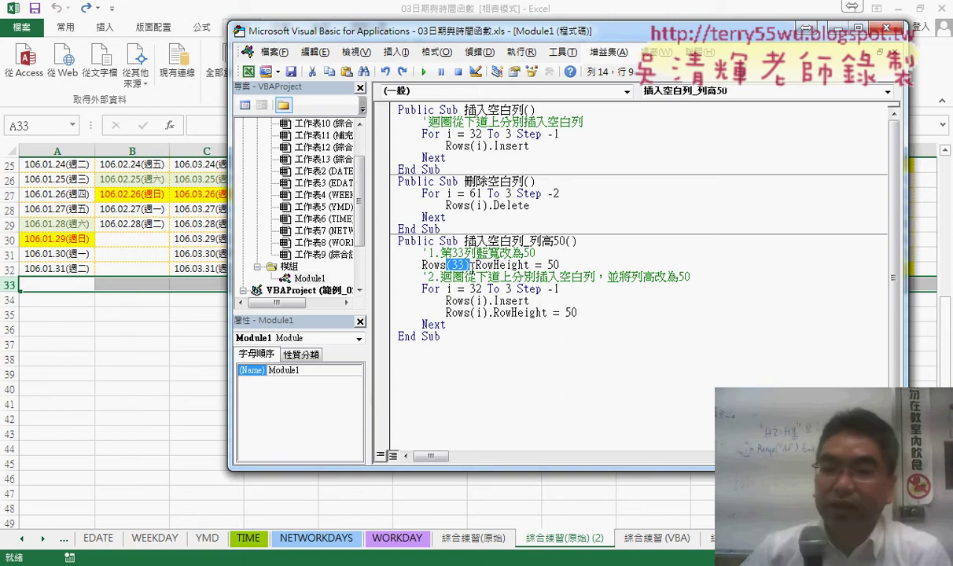
pyautogui.click(582, 266)
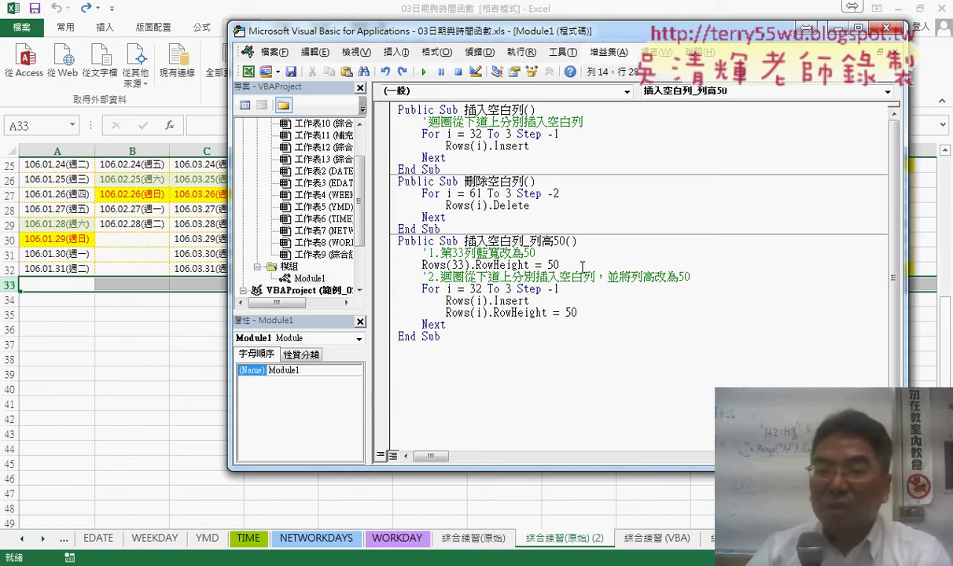
pyautogui.moveTo(580, 267); pyautogui.dragTo(422, 265)
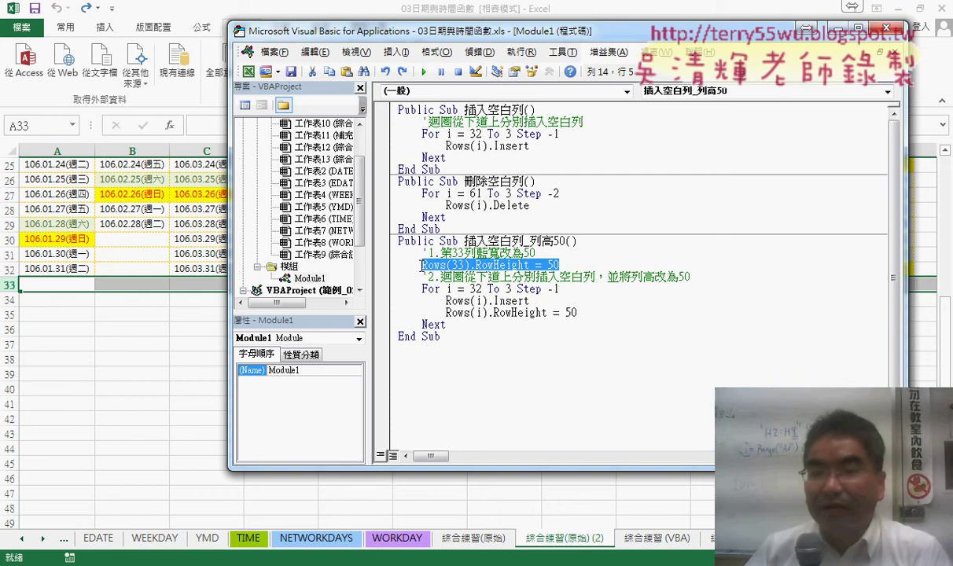
pyautogui.doubleClick(475, 289)
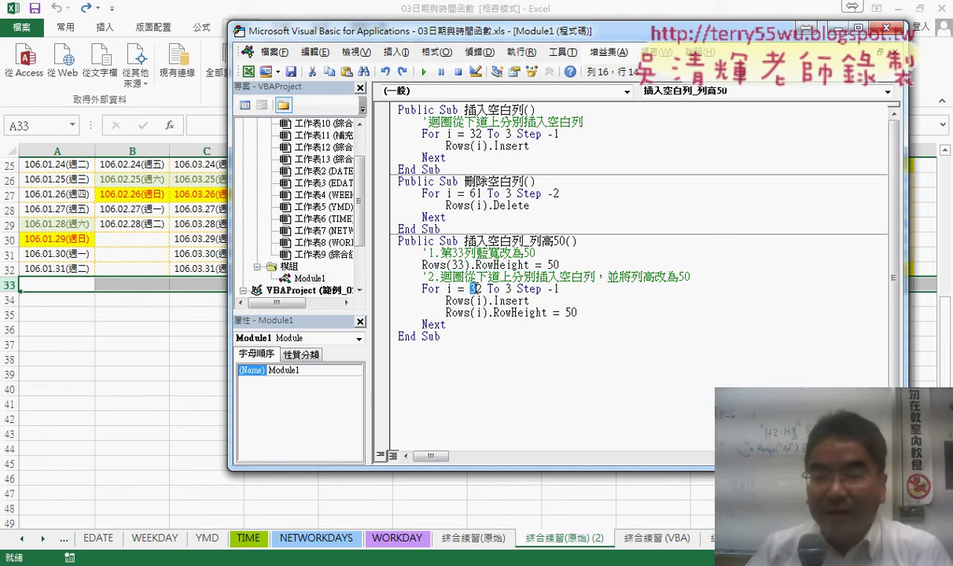
pyautogui.doubleClick(508, 289)
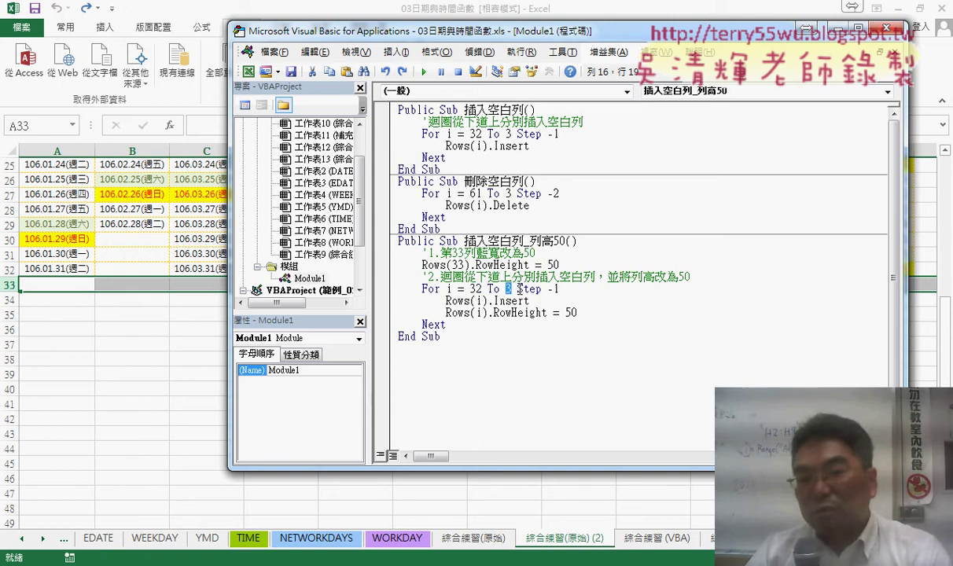
pyautogui.moveTo(517, 289); pyautogui.dragTo(571, 290)
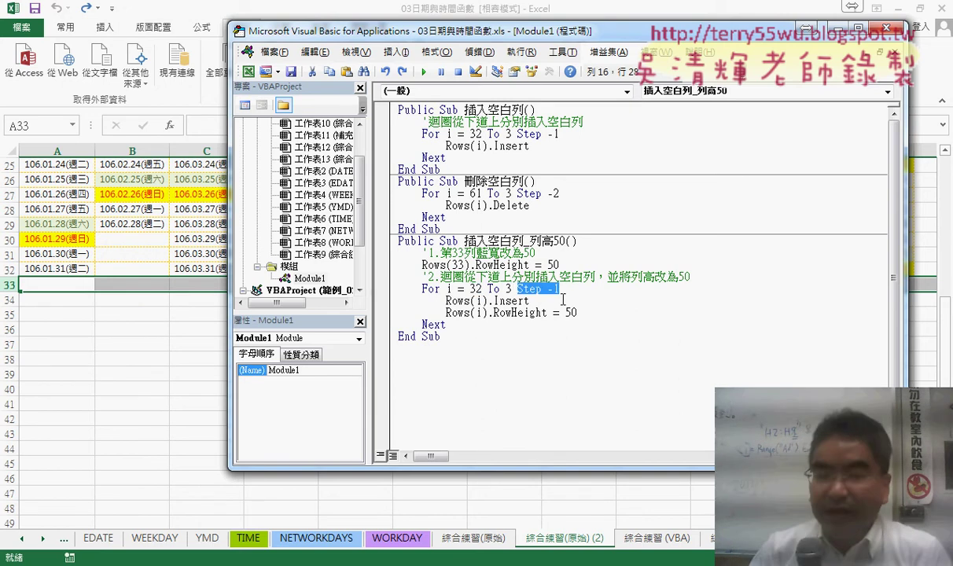
pyautogui.press('Delete')
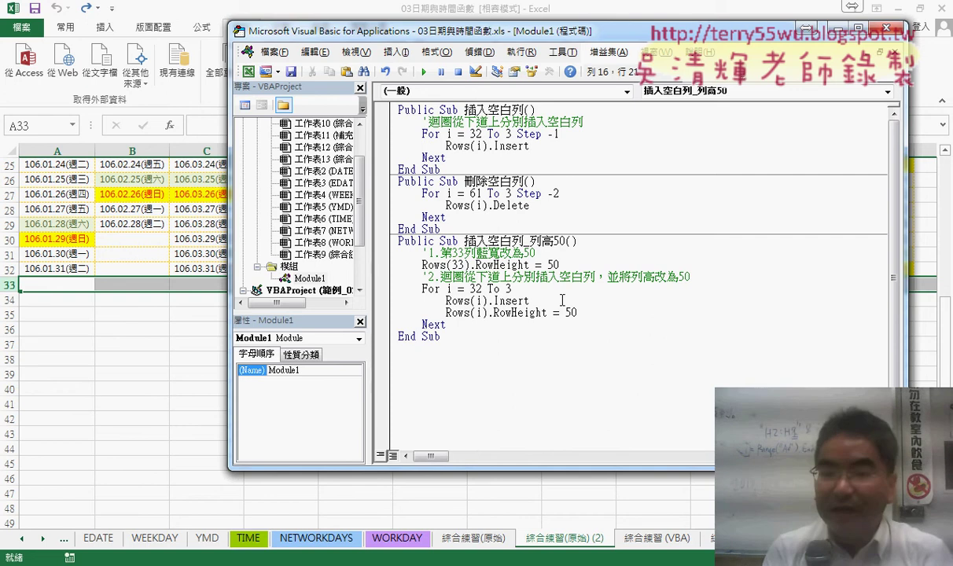
pyautogui.hotkey('ctrl', 'z')
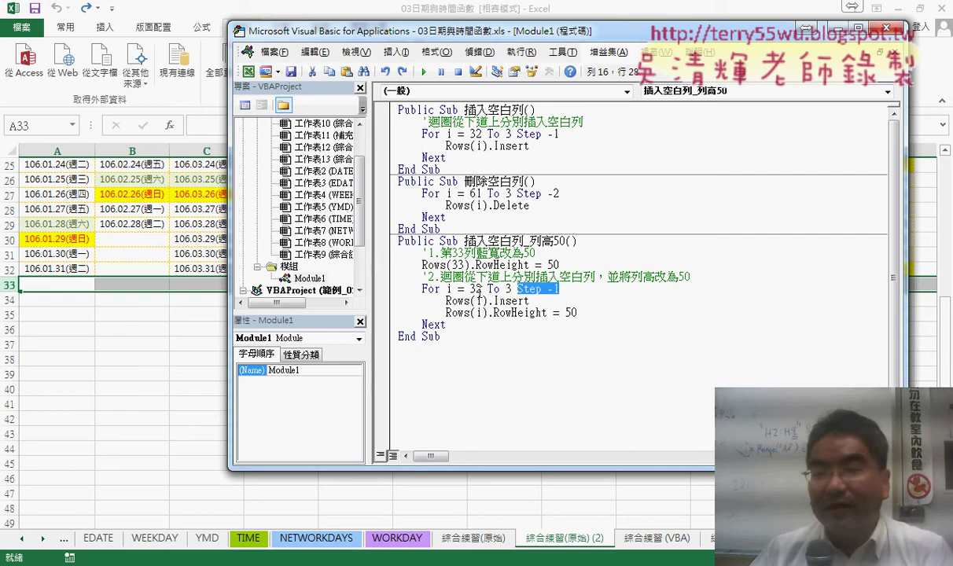
pyautogui.moveTo(481, 290); pyautogui.dragTo(475, 290)
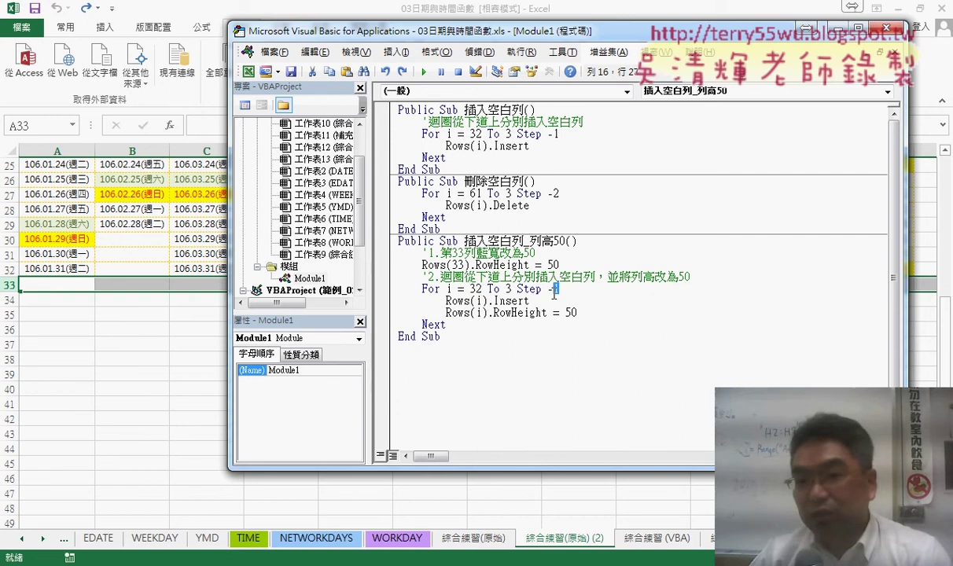
pyautogui.moveTo(558, 290); pyautogui.dragTo(548, 290)
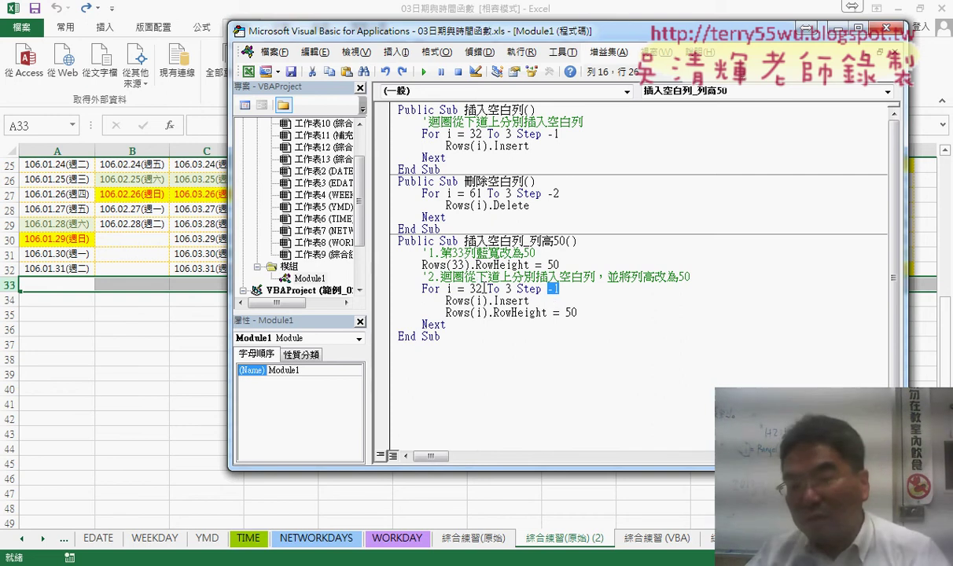
pyautogui.doubleClick(475, 289)
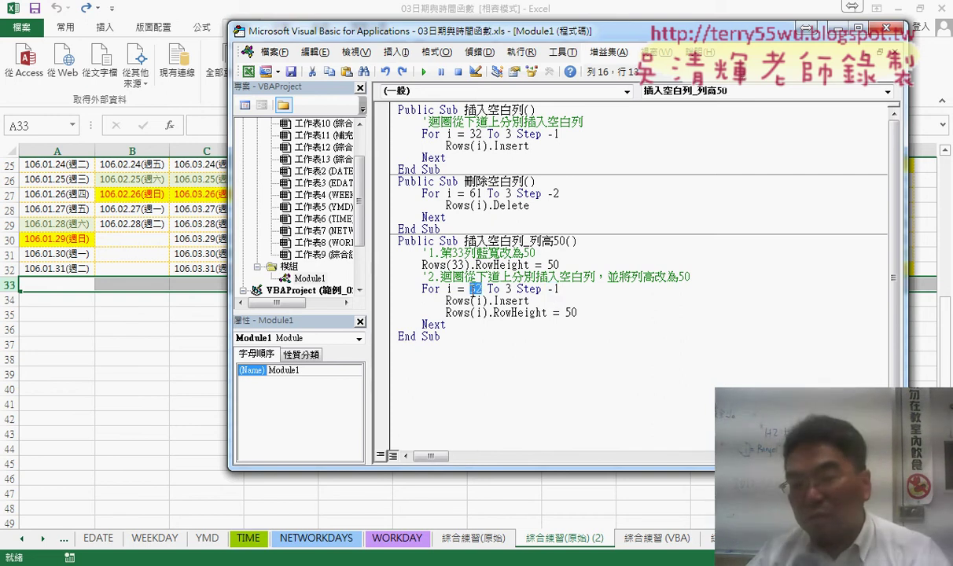
pyautogui.doubleClick(507, 290)
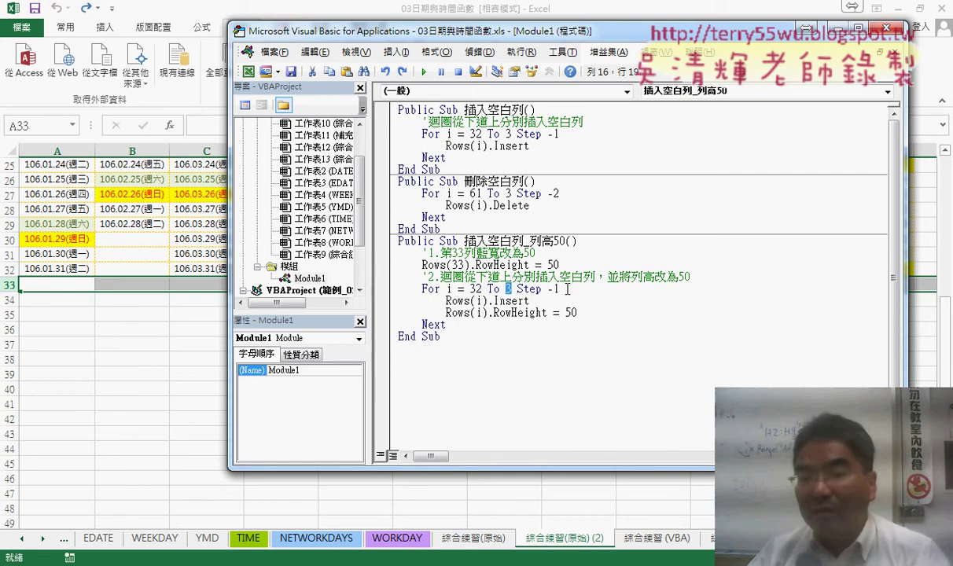
pyautogui.moveTo(529, 300); pyautogui.dragTo(447, 300)
pyautogui.moveTo(577, 312); pyautogui.dragTo(452, 313)
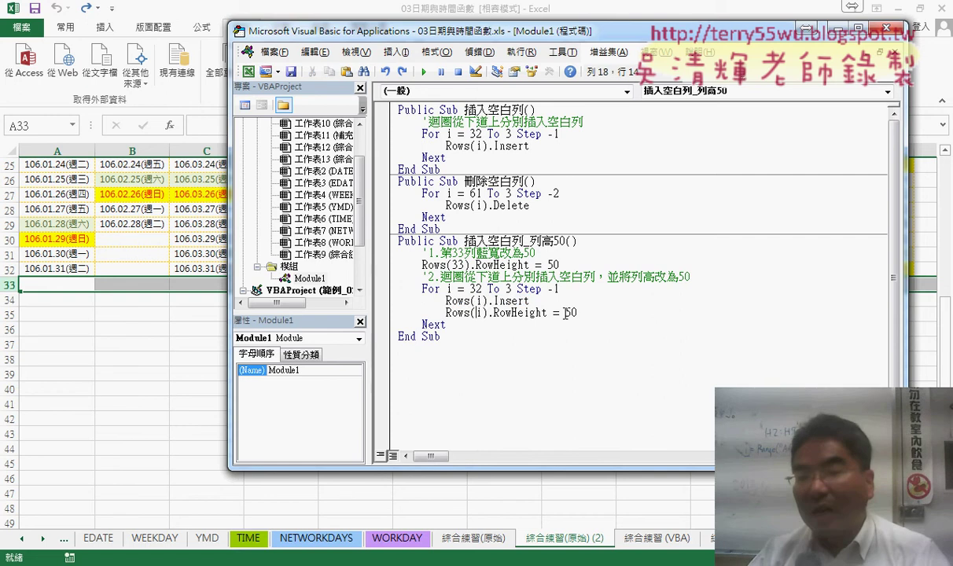
# - Step with F8 through row 33's height and the i = 32 and 31 passes, then continue to finish
pyautogui.click(477, 266)
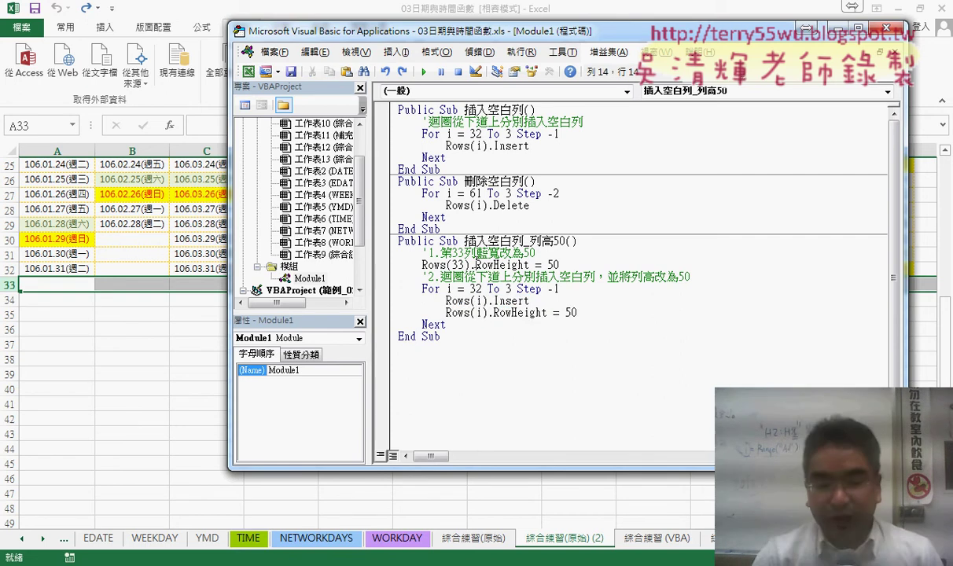
pyautogui.press('F8')
pyautogui.press('F8')
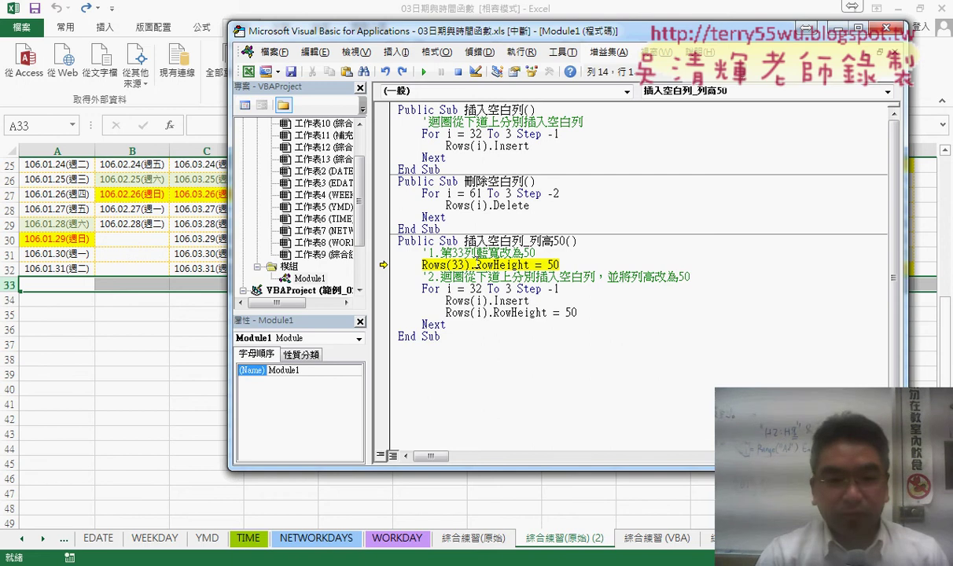
pyautogui.press('F8')
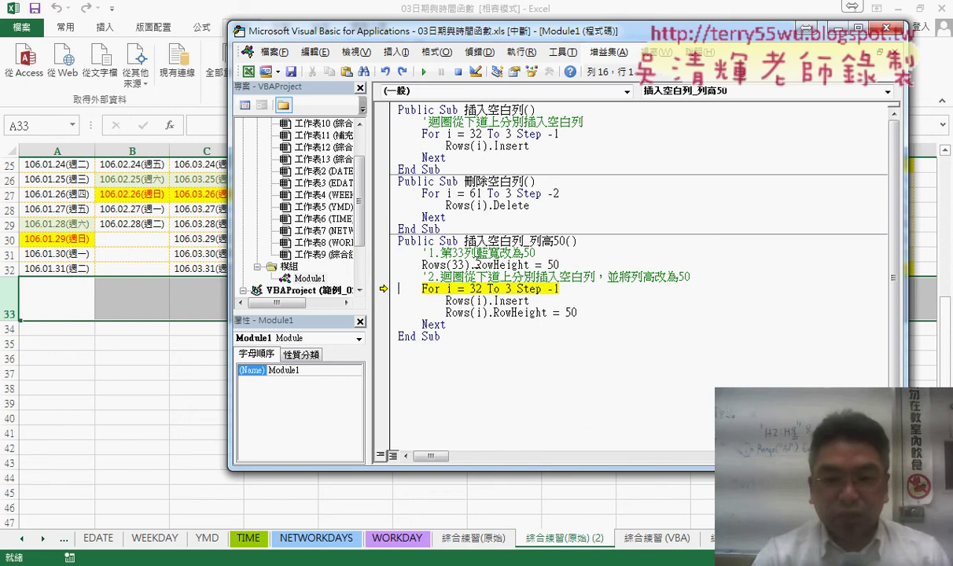
pyautogui.press('F8')
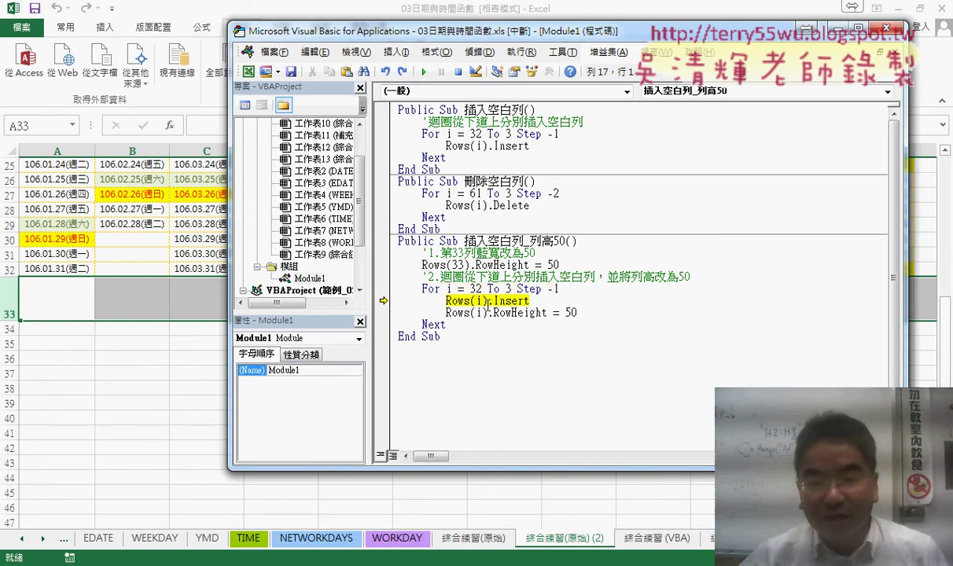
pyautogui.moveTo(480, 302)
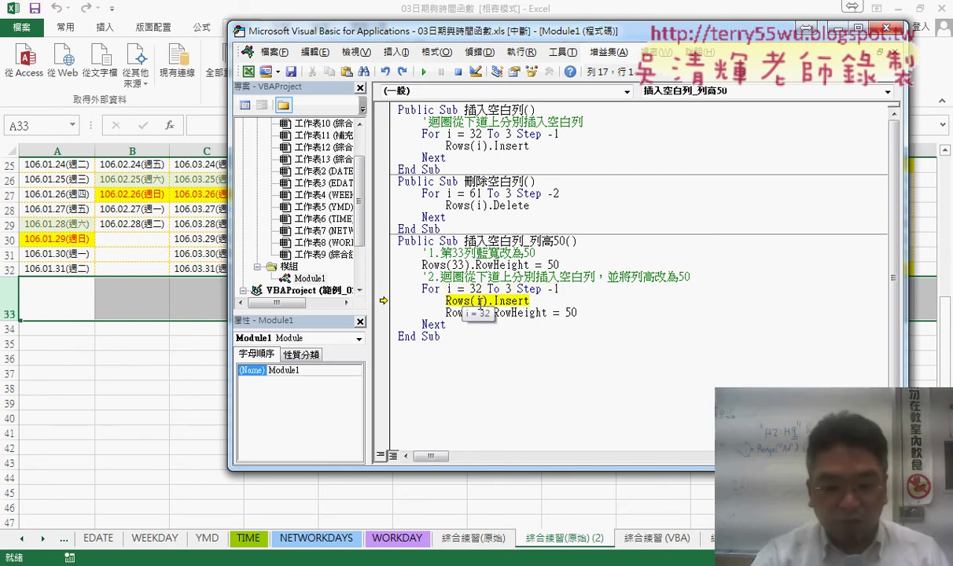
pyautogui.press('F8')
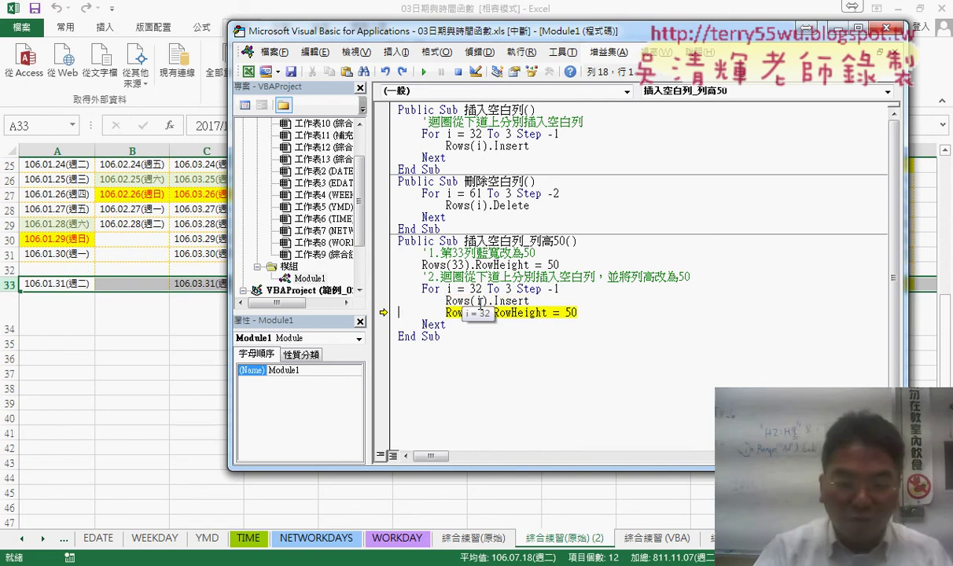
pyautogui.press('F8')
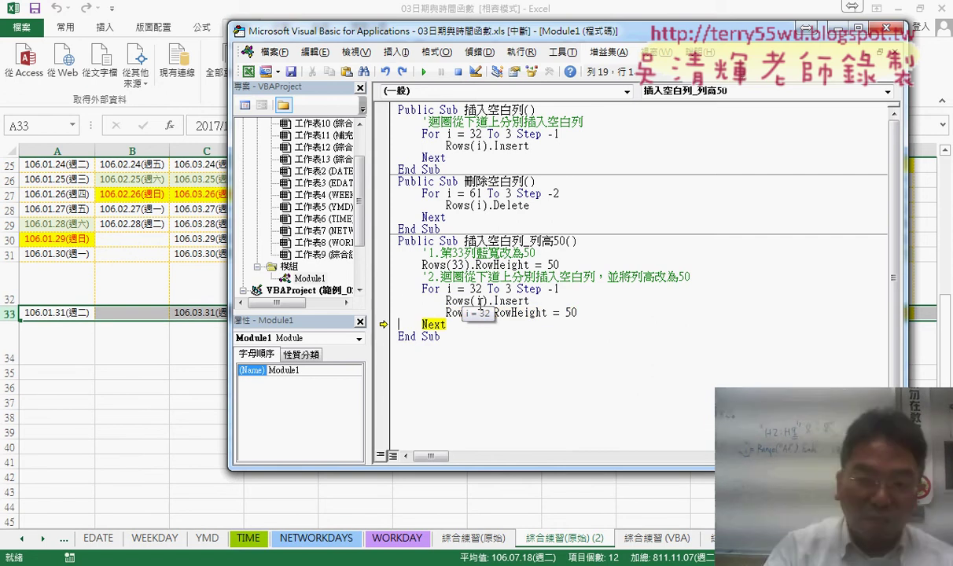
pyautogui.press('F8')
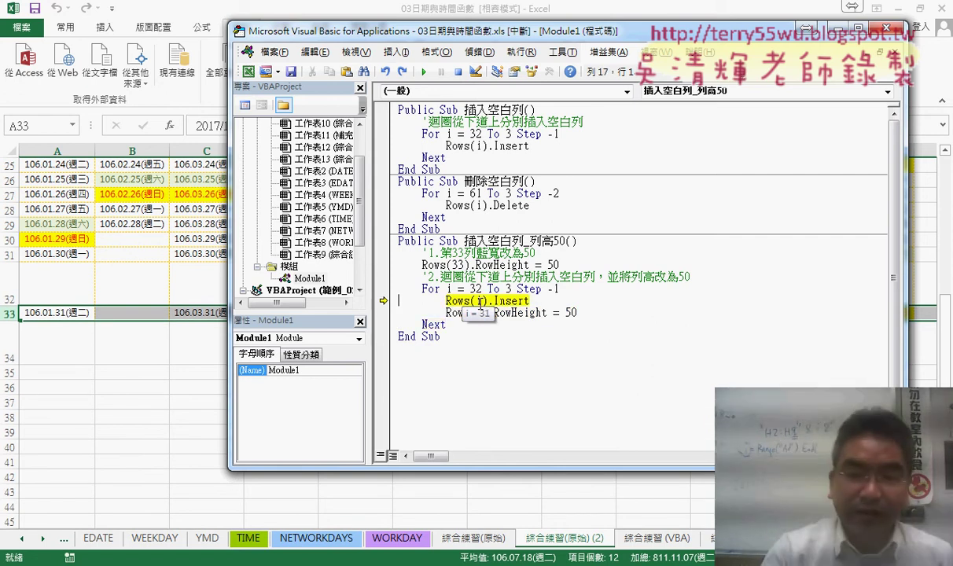
pyautogui.press('F8')
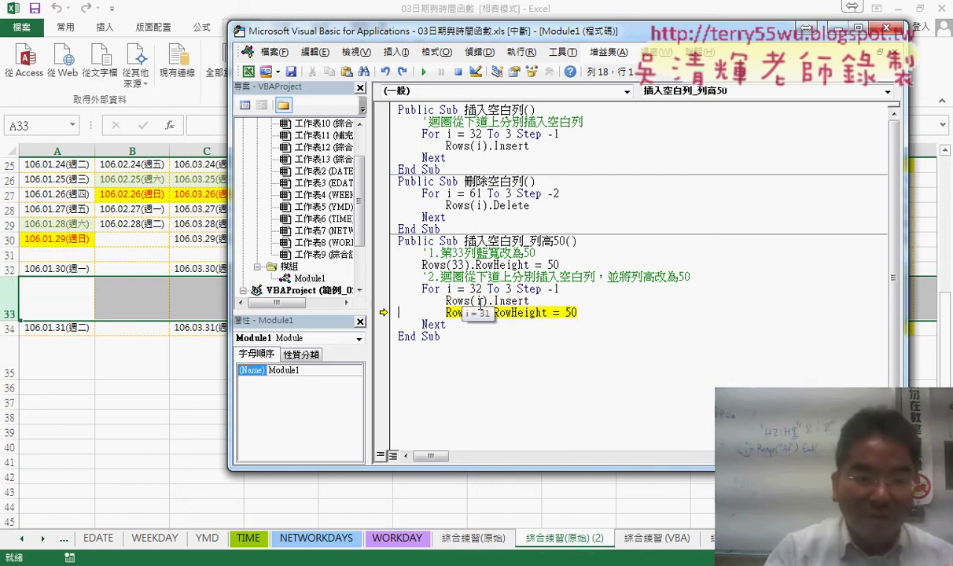
pyautogui.press('F8')
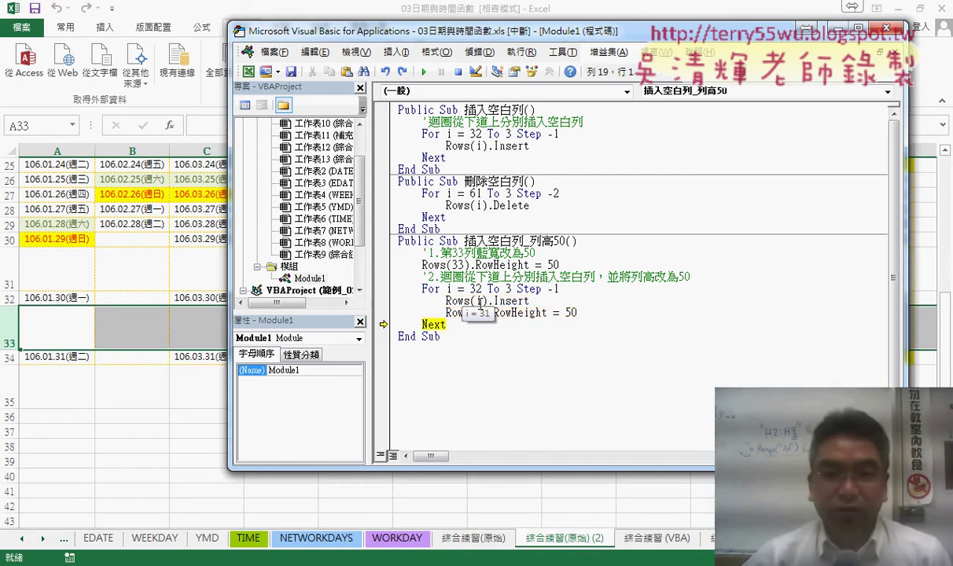
pyautogui.click(424, 71)
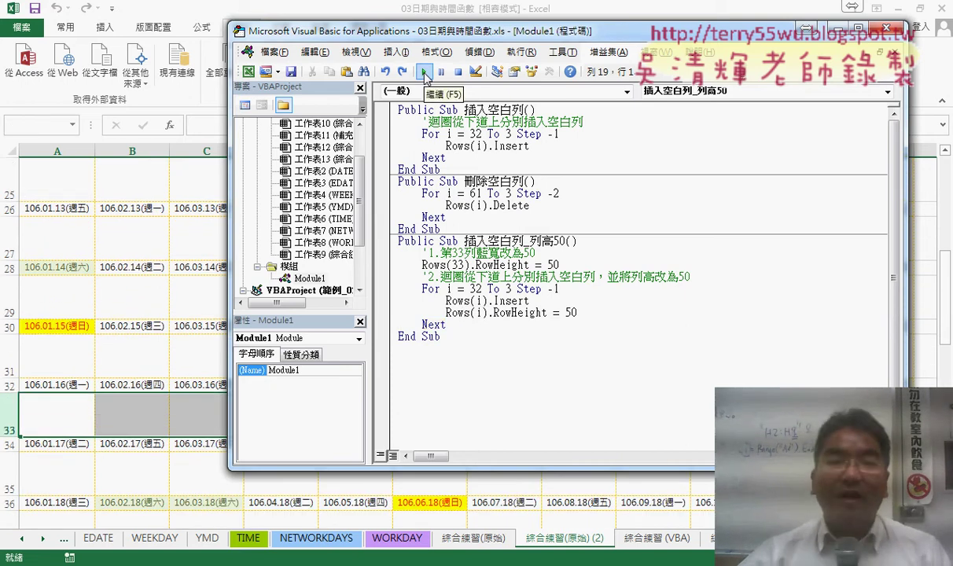
# - Scroll the calendar up to row 1 to check the 50-high blank rows
pyautogui.click(105, 232)
pyautogui.scroll(4, 110, 232)
pyautogui.scroll(4, 118, 231)
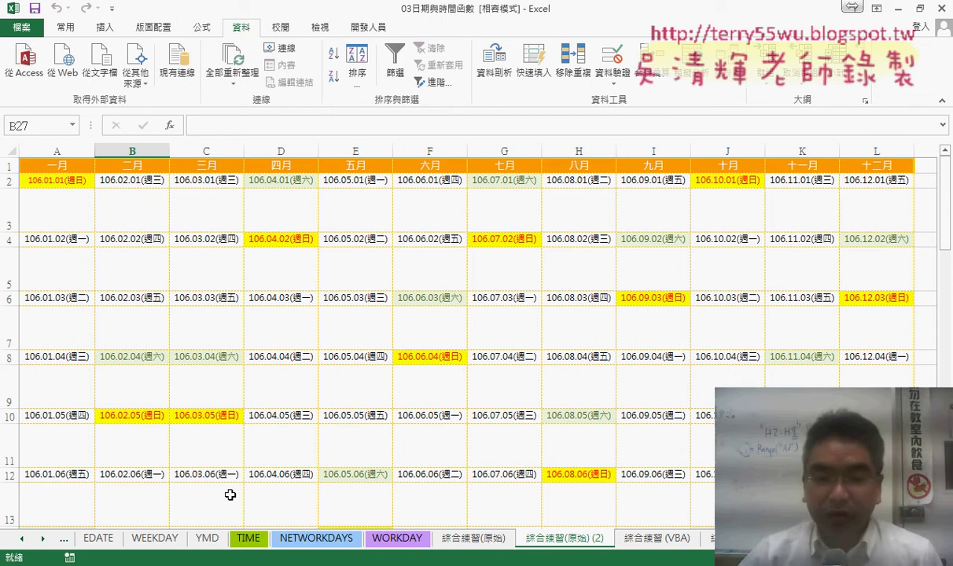
# - Return to the VBA editor and select the whole 插入空白列_列高50 macro
pyautogui.moveTo(259, 562)
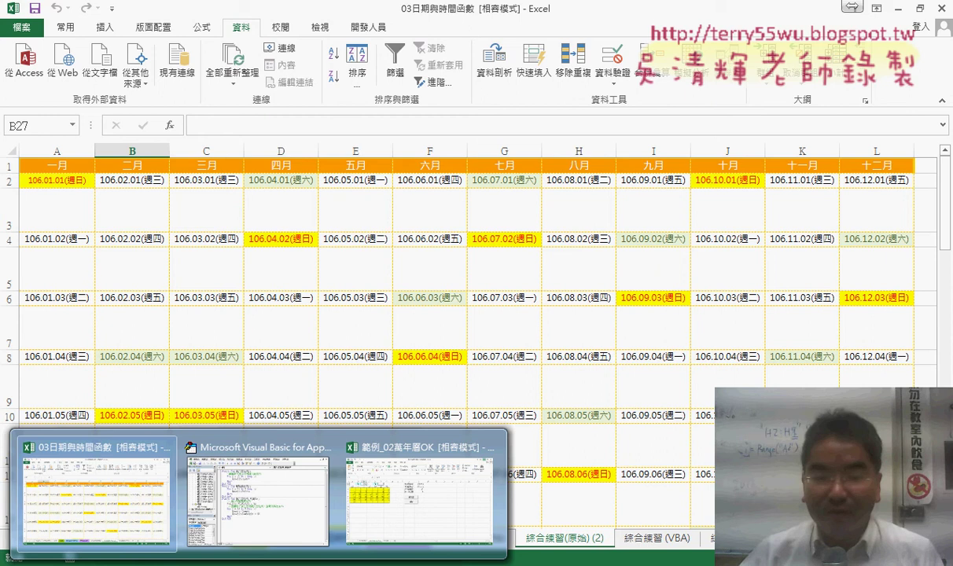
pyautogui.click(271, 515)
pyautogui.moveTo(448, 336); pyautogui.dragTo(400, 241)
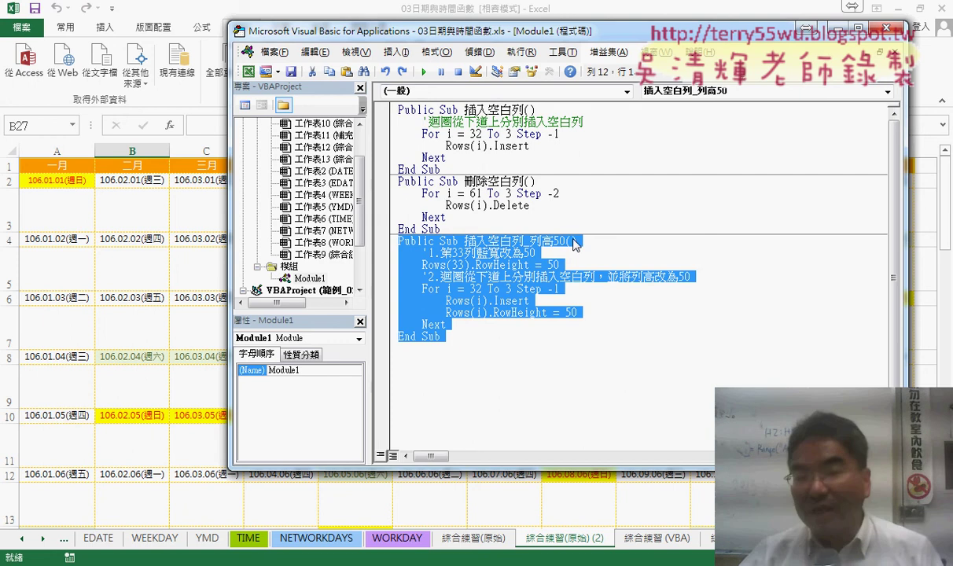
pyautogui.press('Left')
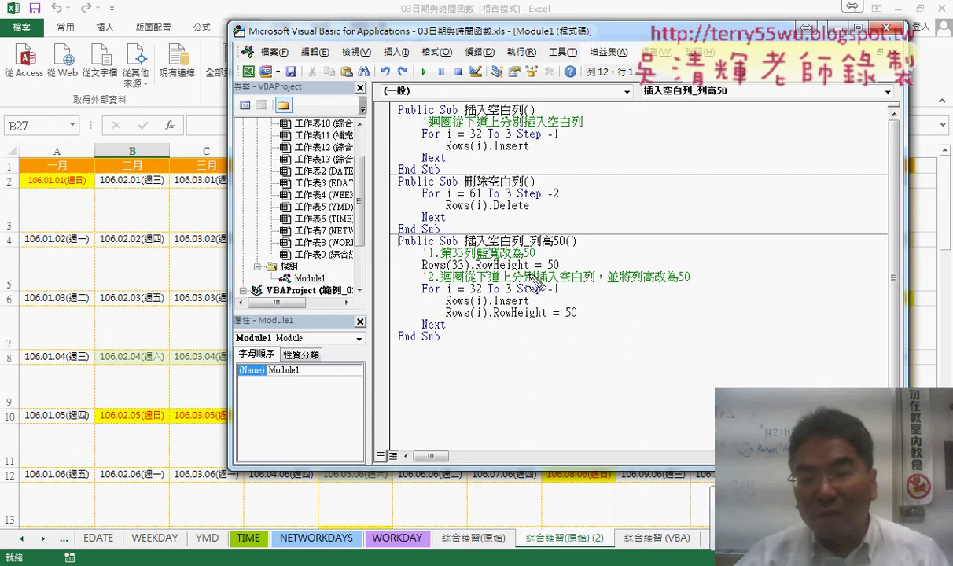
pyautogui.moveTo(473, 271); pyautogui.dragTo(560, 284)
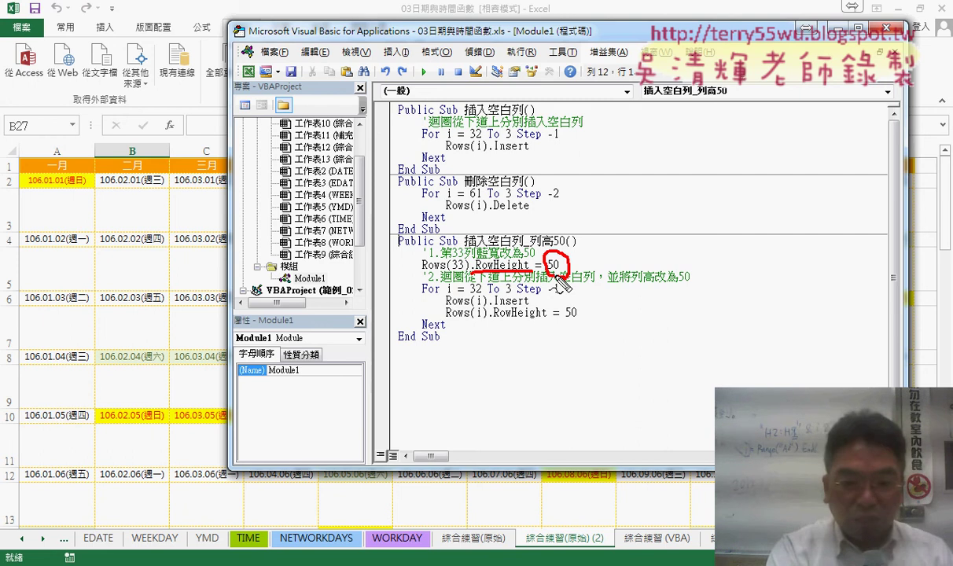
pyautogui.press('Escape')
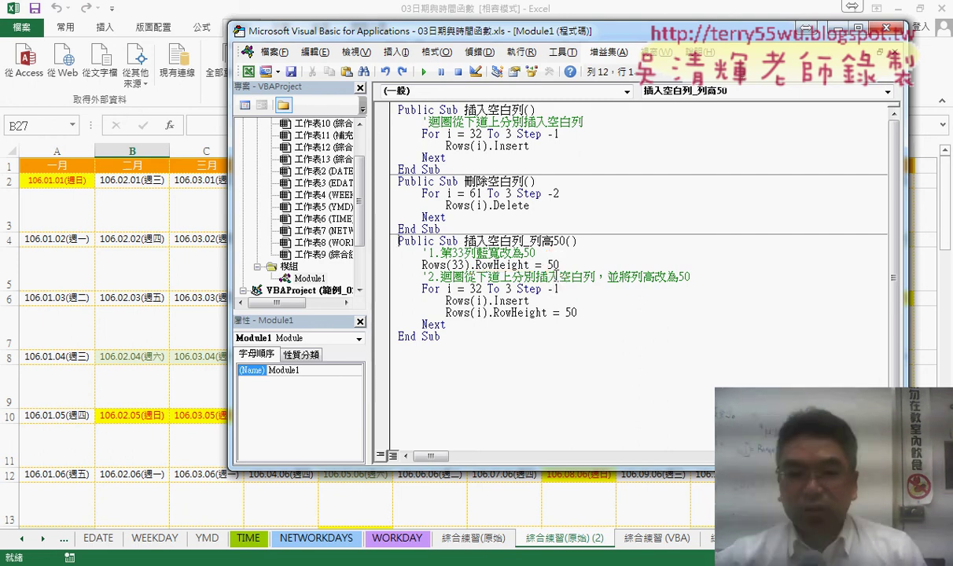